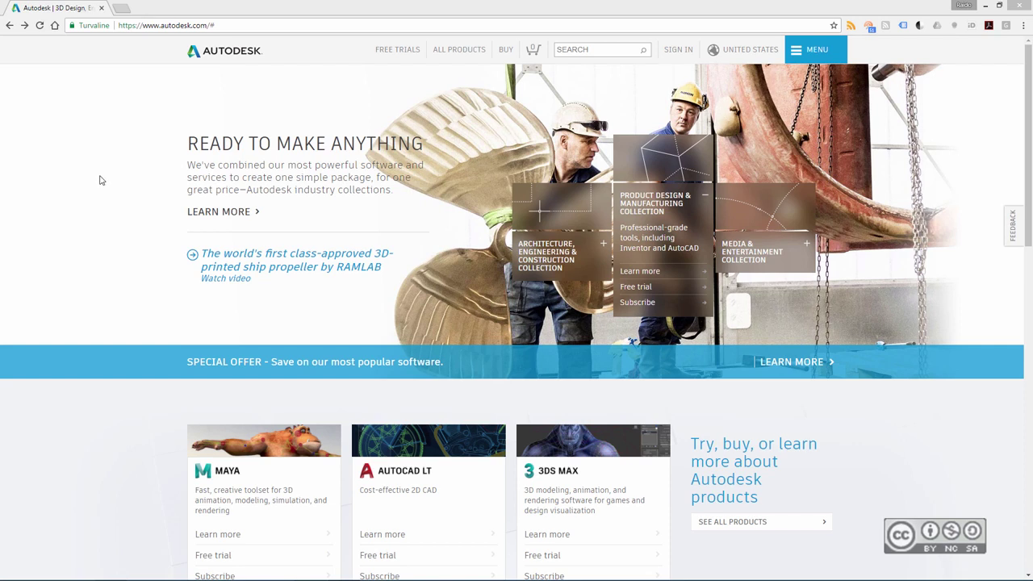
Search the Autodesk free trials page for 'revit'.
left_click(406, 52)
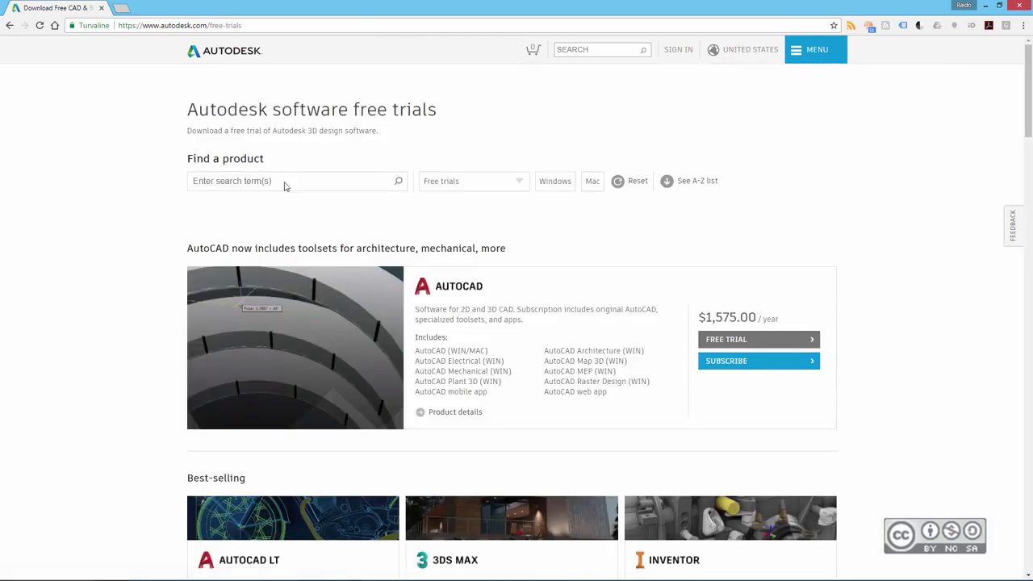
left_click(284, 184)
type("rev")
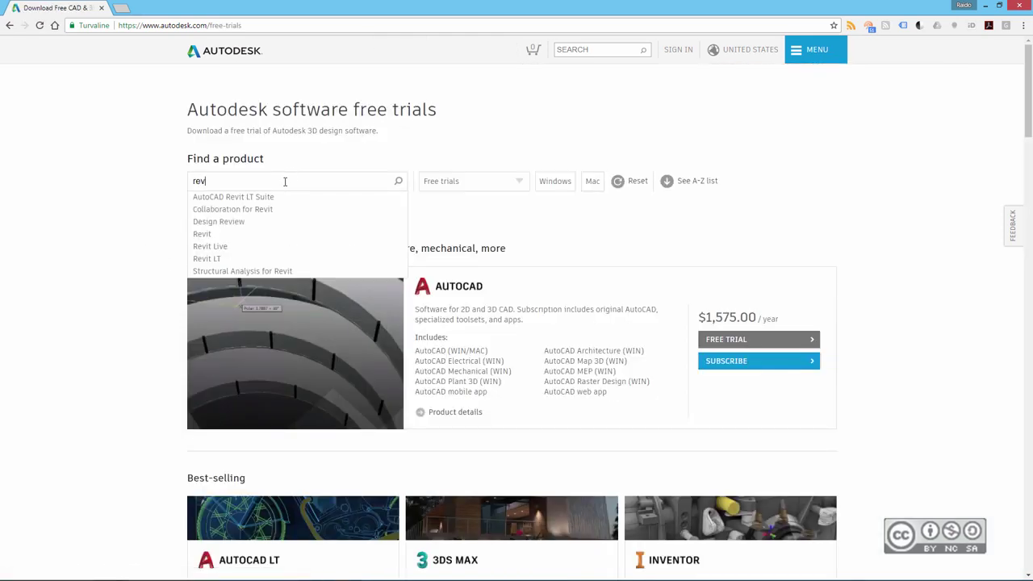
type("it")
scroll(127, 272, "down", 5)
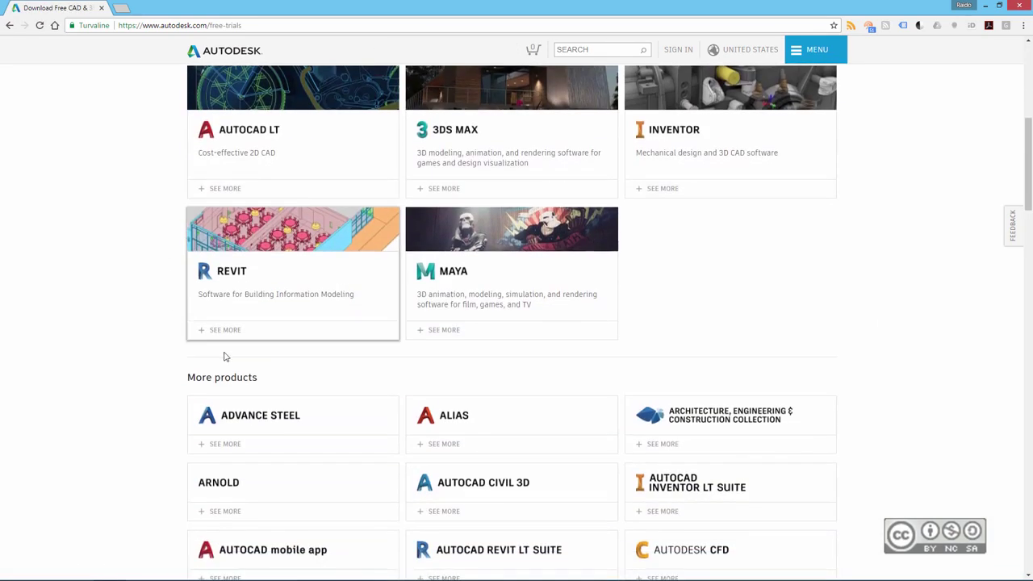
Change the web address to autodesk.com/revit to load the Revit product page.
left_click(298, 25)
left_click(215, 25)
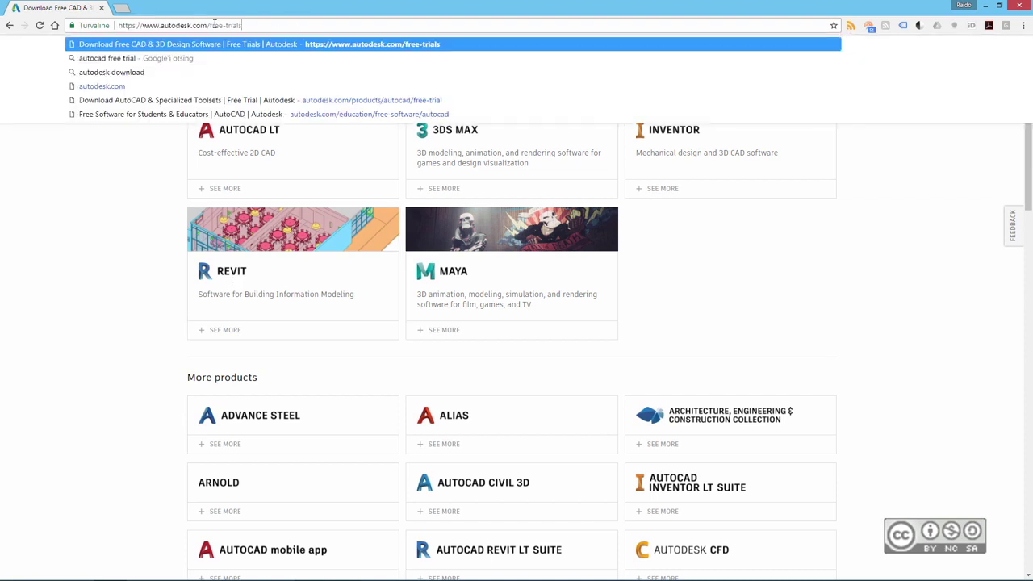
left_click_drag(211, 25, 256, 25)
type("revit")
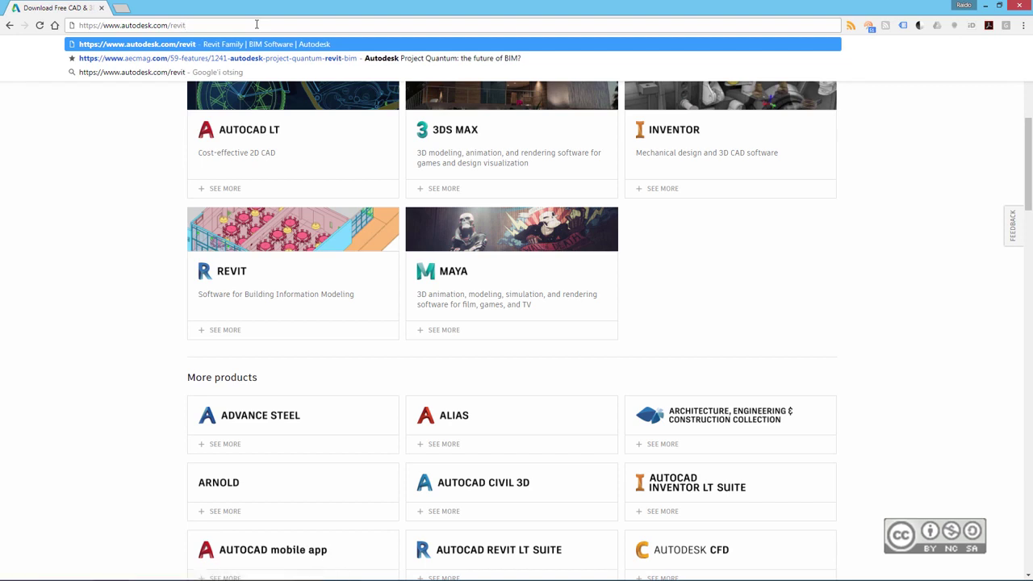
key("Return")
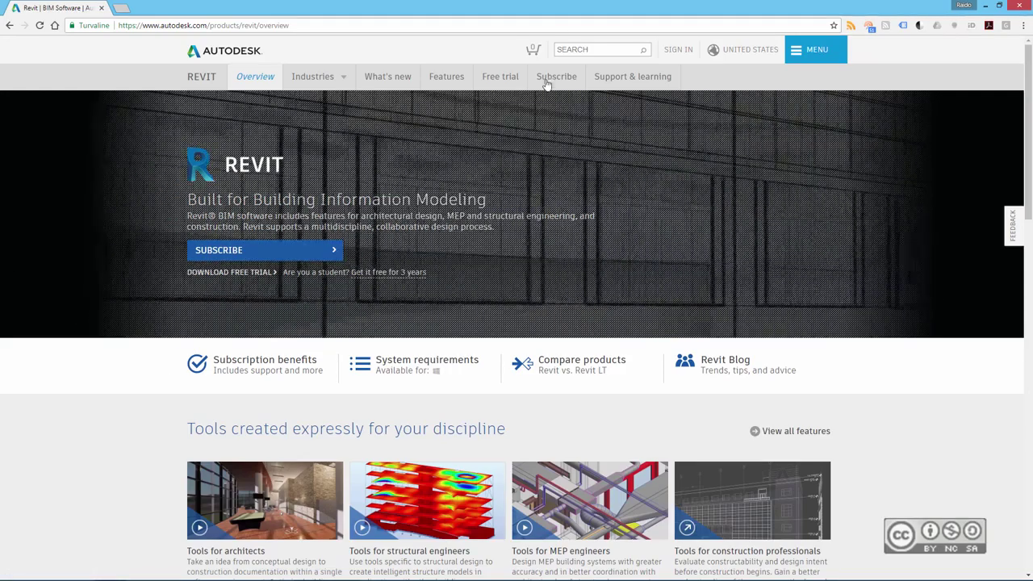
Open Revit's Free trial tab and start the free trial download.
left_click(512, 78)
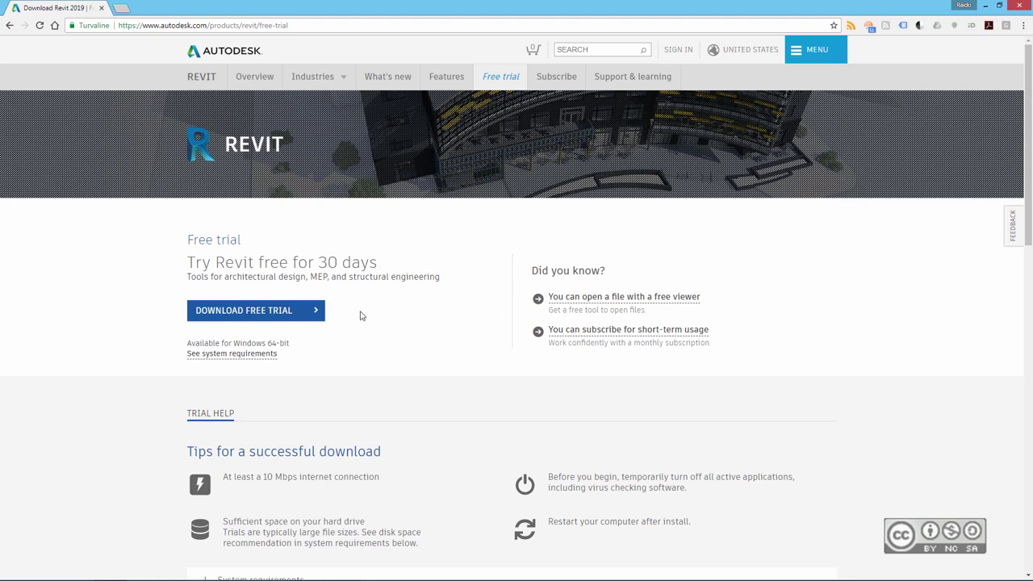
left_click(265, 315)
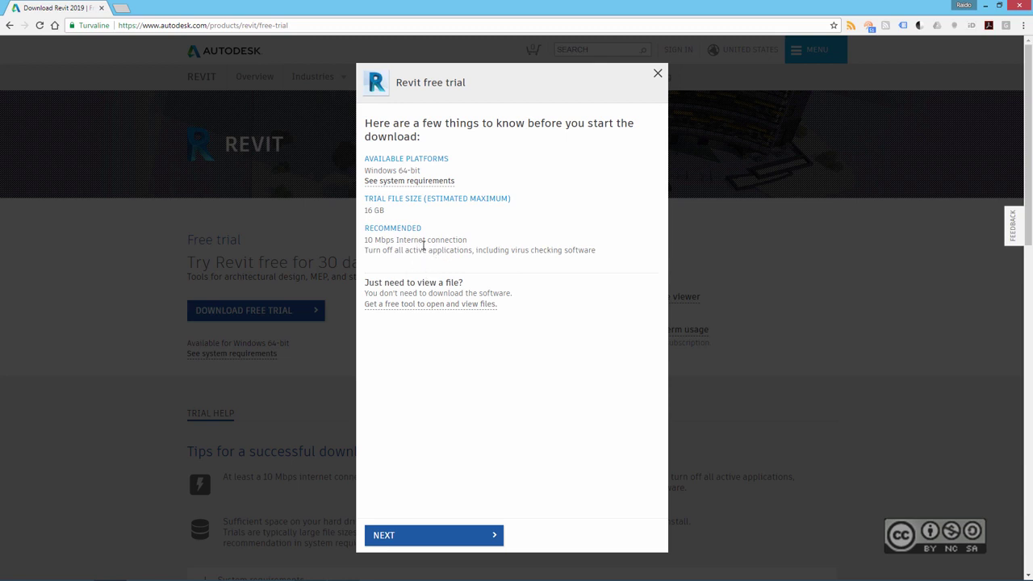
Choose 'A business user' with English as the language, then continue to sign-in.
left_click(422, 538)
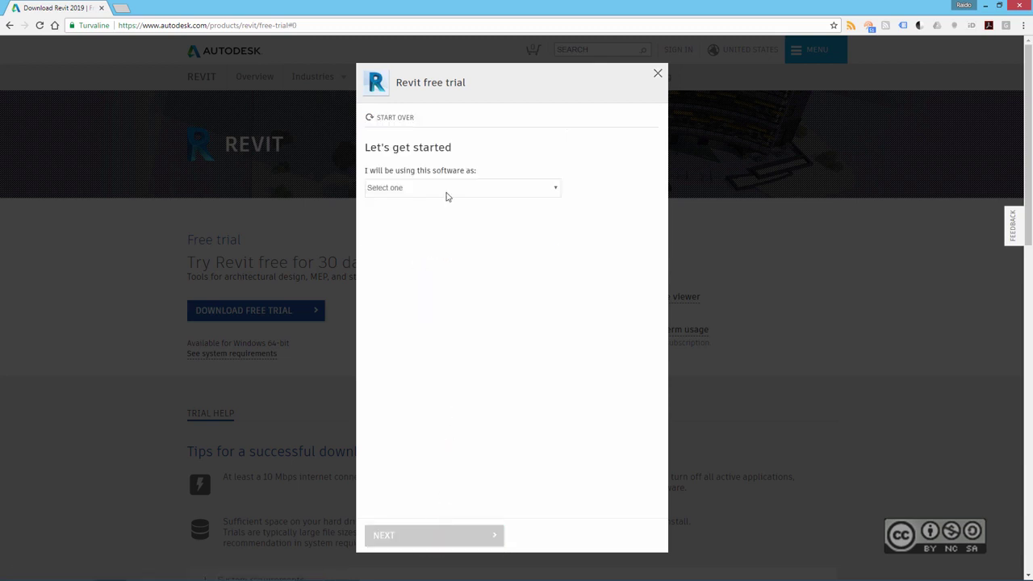
left_click(416, 191)
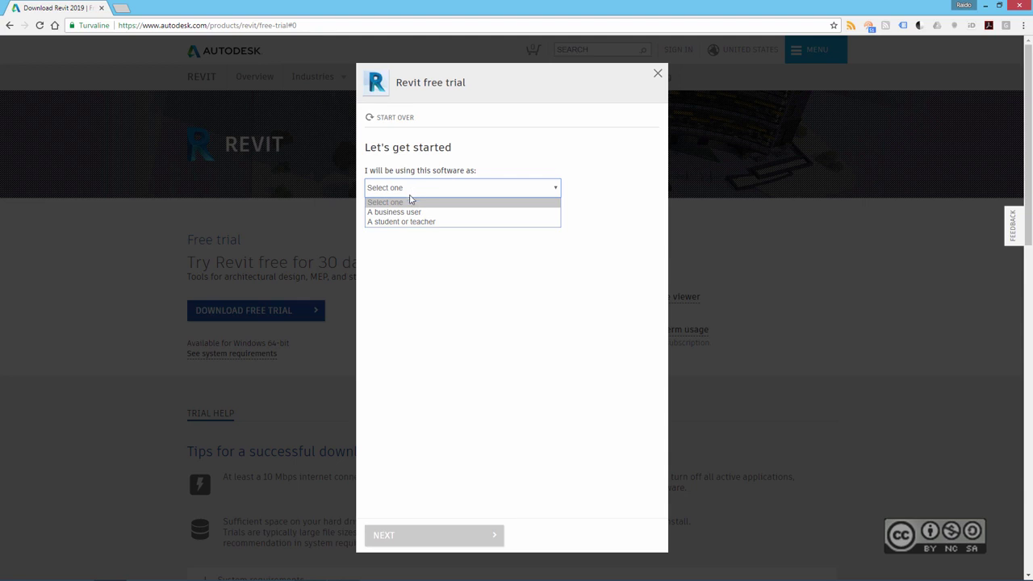
left_click(398, 214)
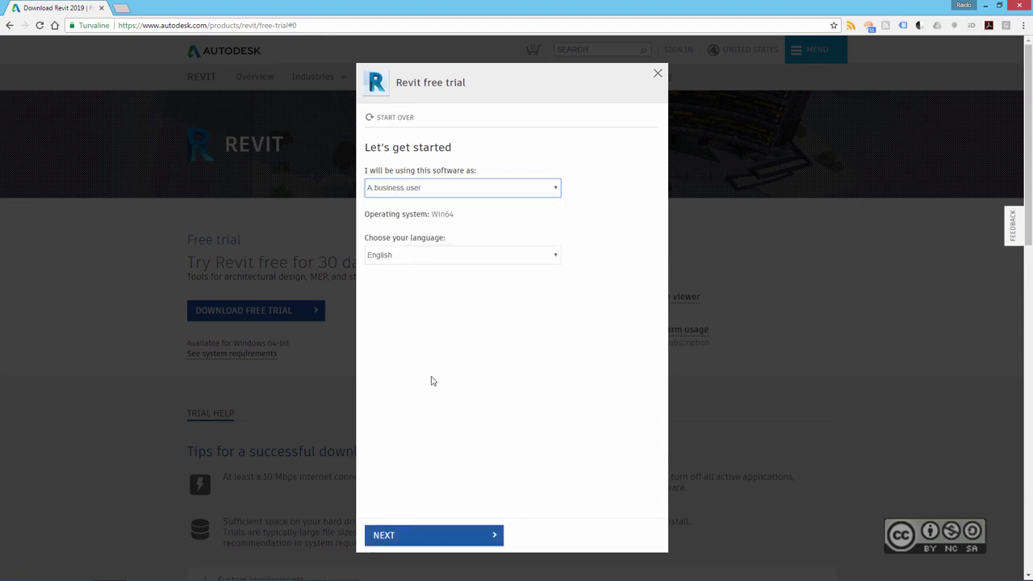
left_click(395, 537)
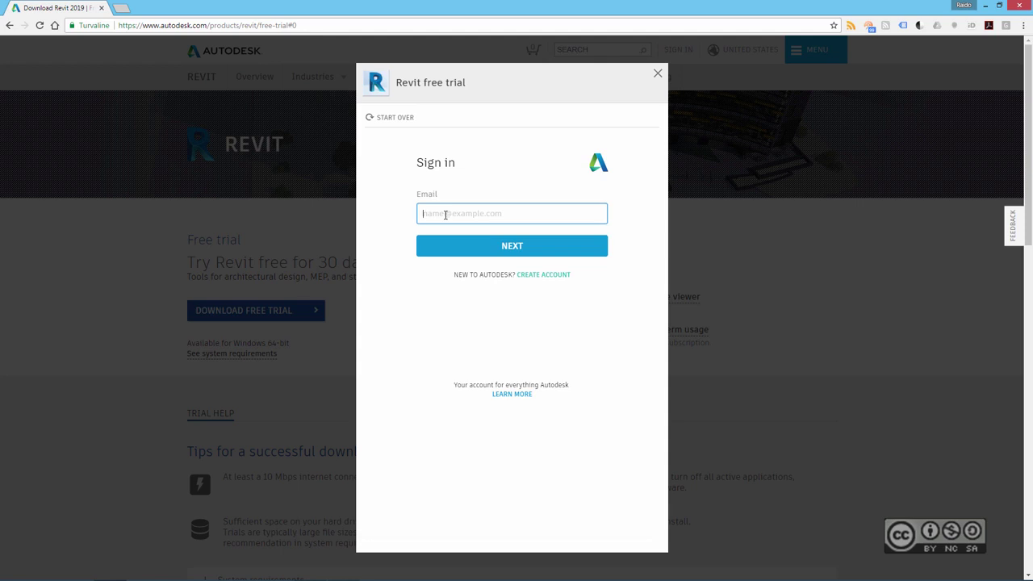
Sign in to the Autodesk account with the account email and saved password.
type("raidop")
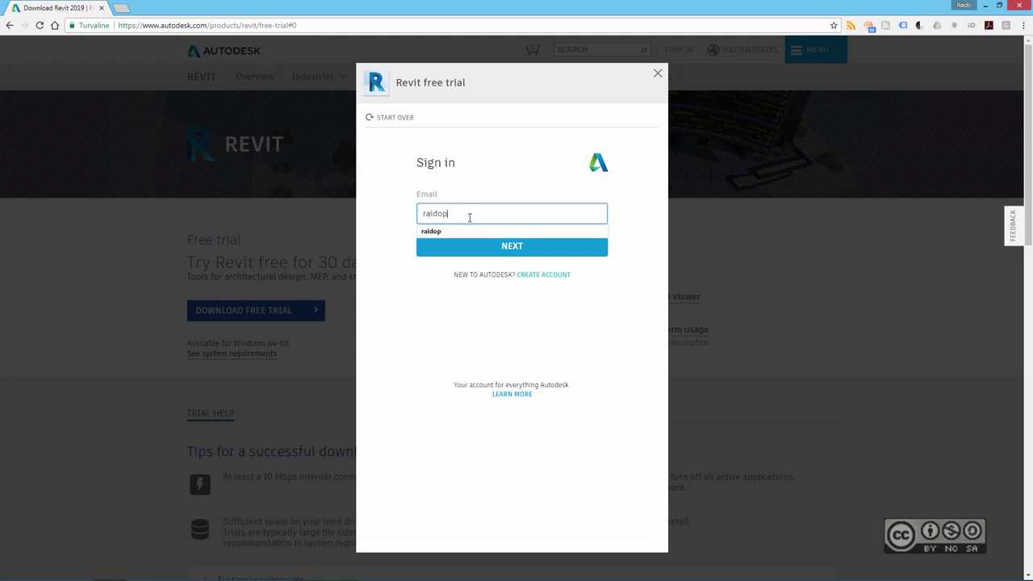
left_click(512, 246)
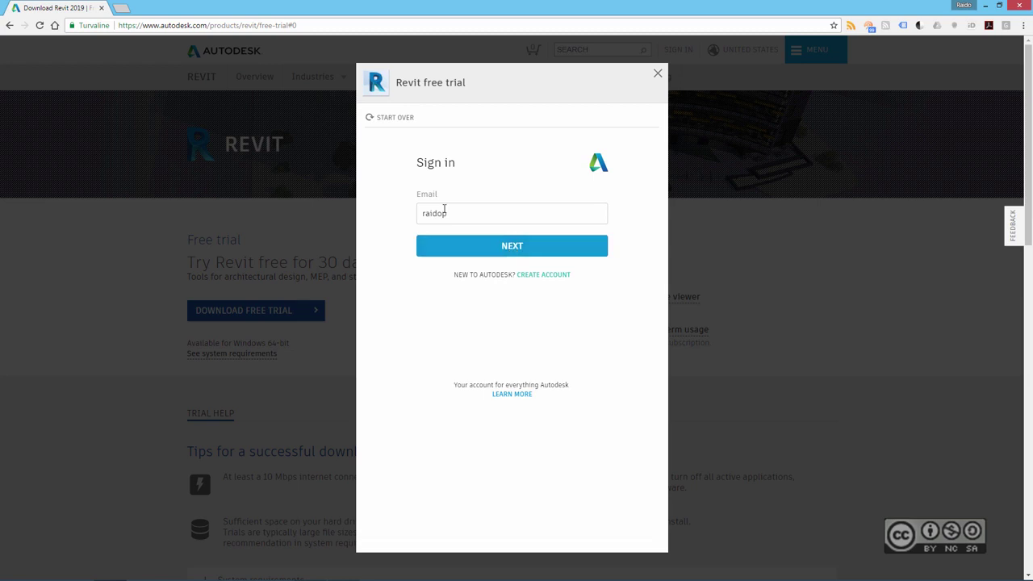
left_click(472, 247)
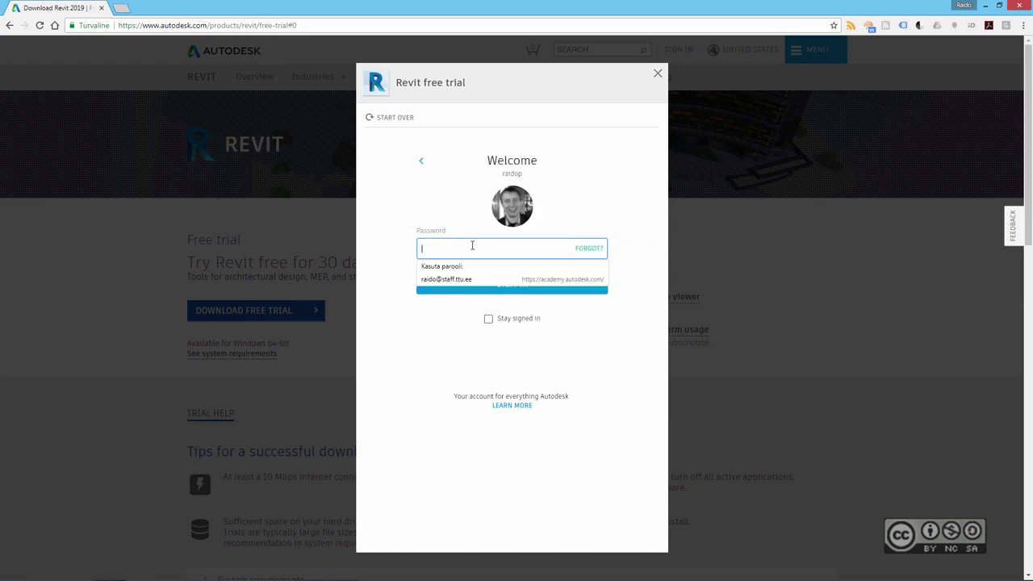
left_click(484, 279)
left_click(528, 288)
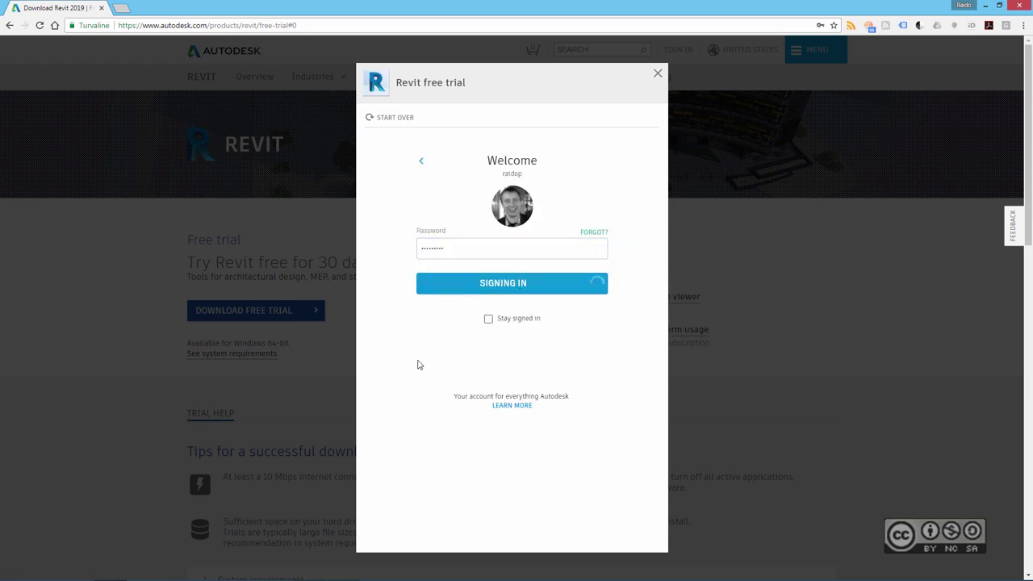
Fill in the company details with 'None' for state and Finland as country, and submit.
left_click(415, 205)
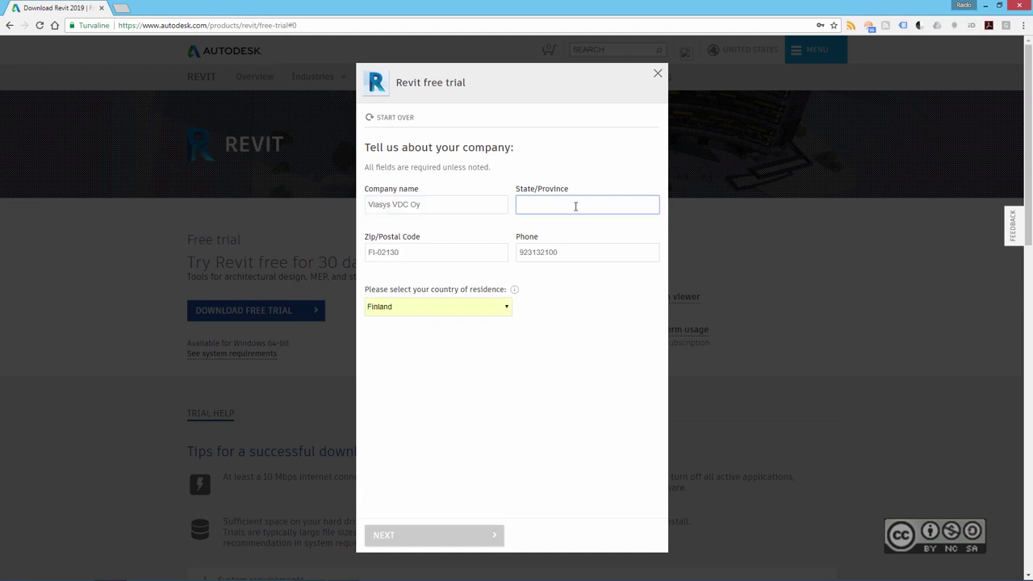
type("None")
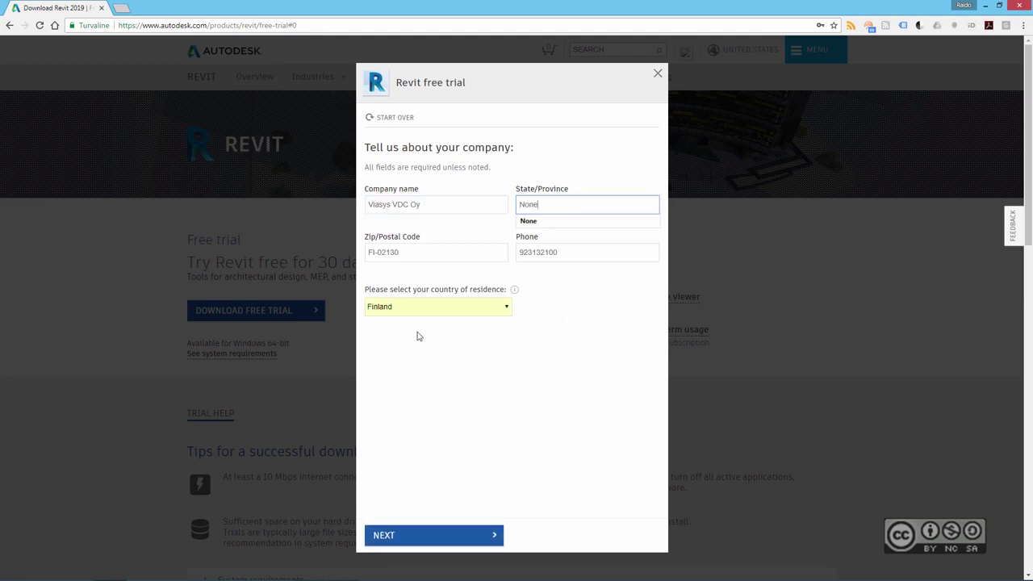
left_click(481, 373)
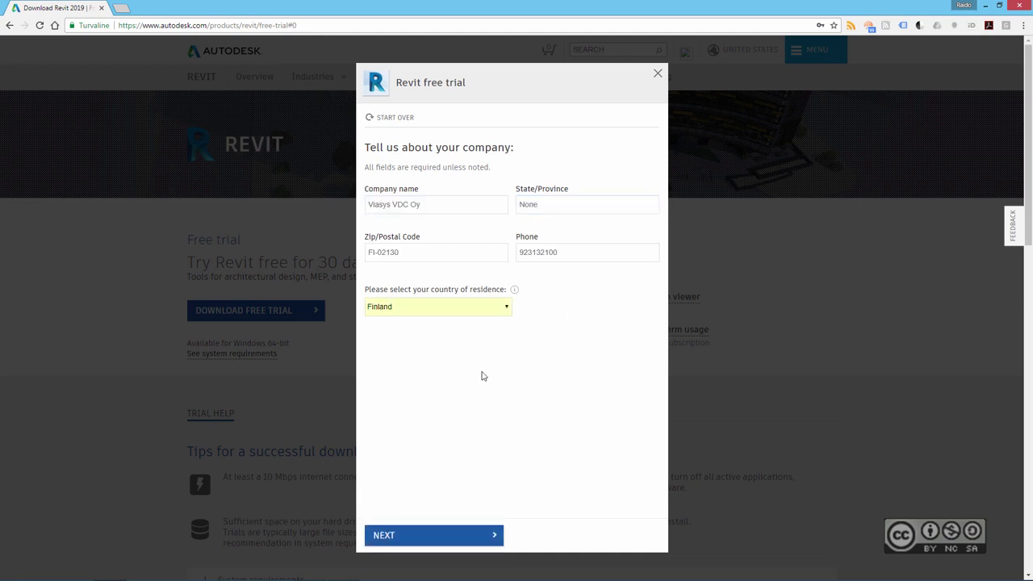
left_click(410, 538)
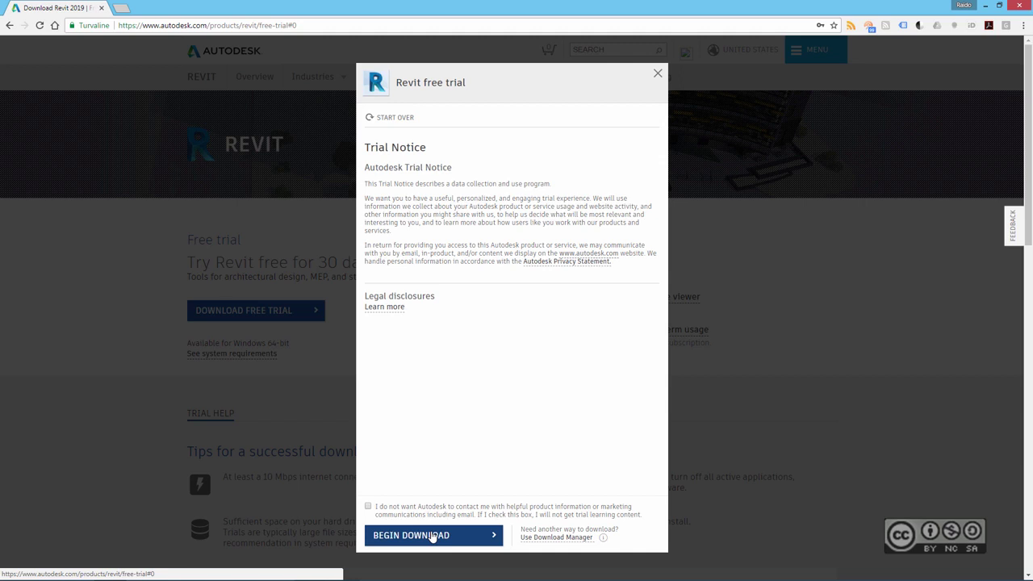
Save AutodeskDownloadManager_webinstall.exe to the Desktop using the Download Manager option.
left_click(554, 540)
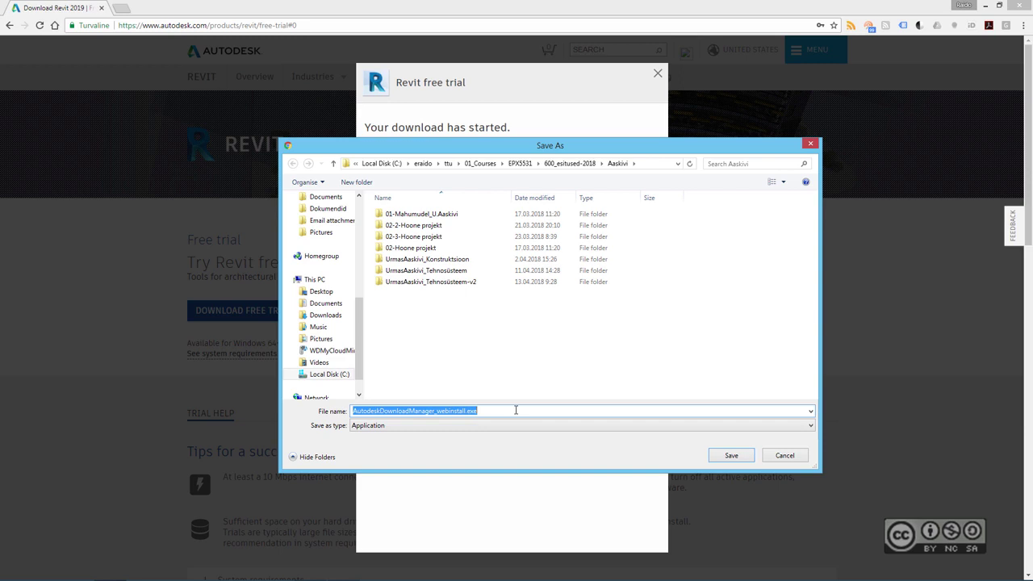
left_click(321, 291)
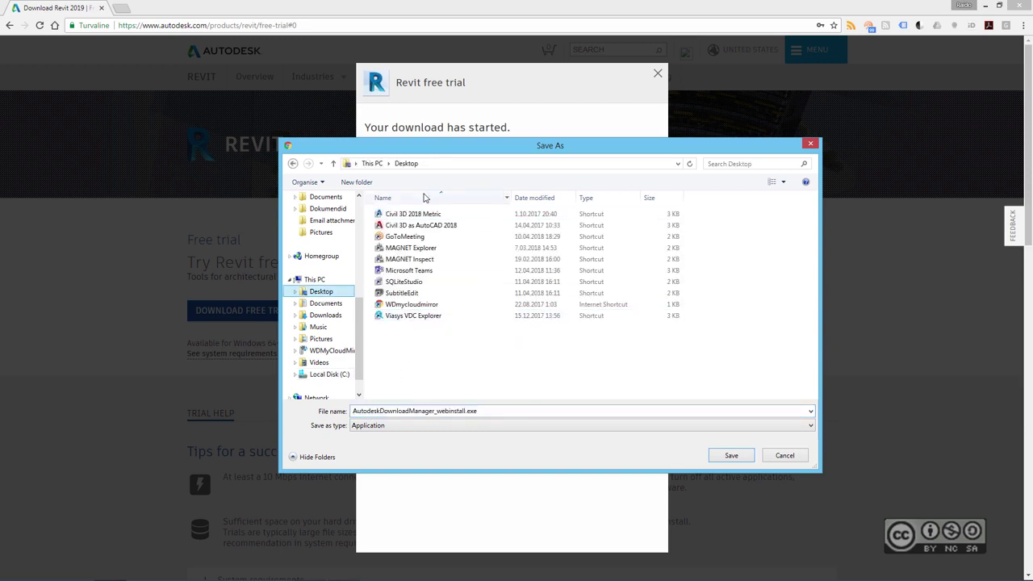
left_click(729, 455)
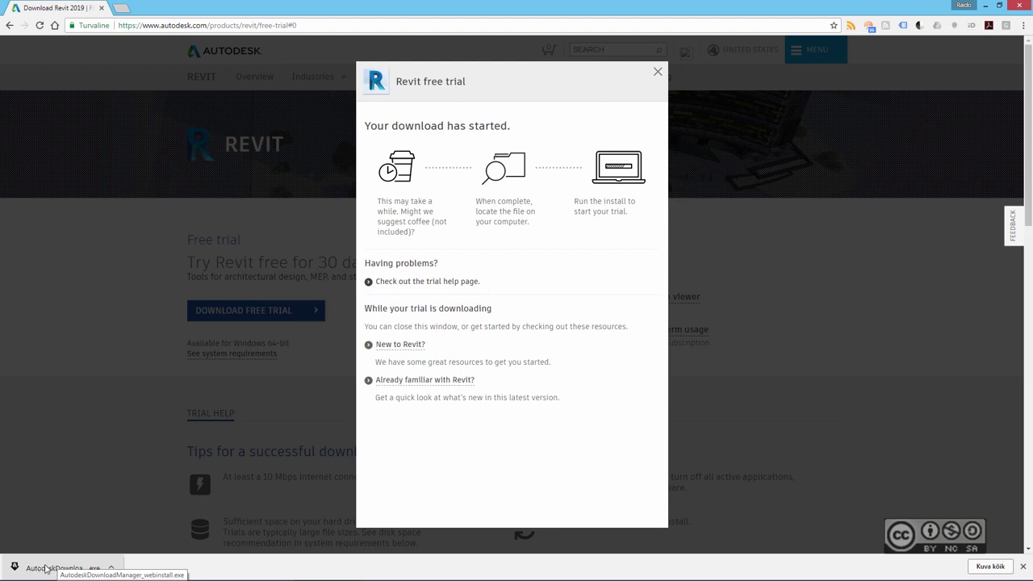
Run the Download Manager installer, dismiss the already-queued notice, and close the manager window.
left_click(46, 568)
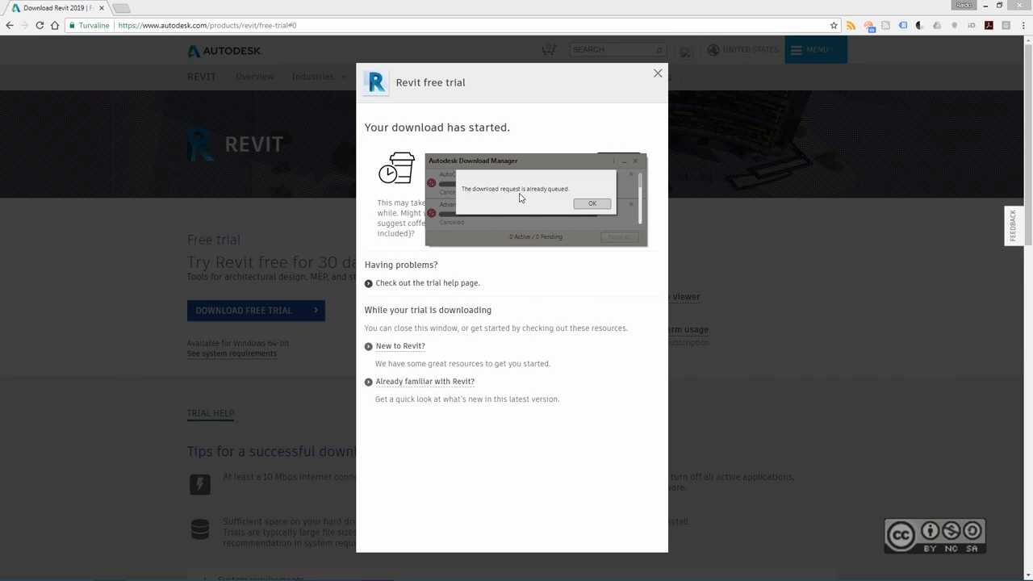
left_click(593, 204)
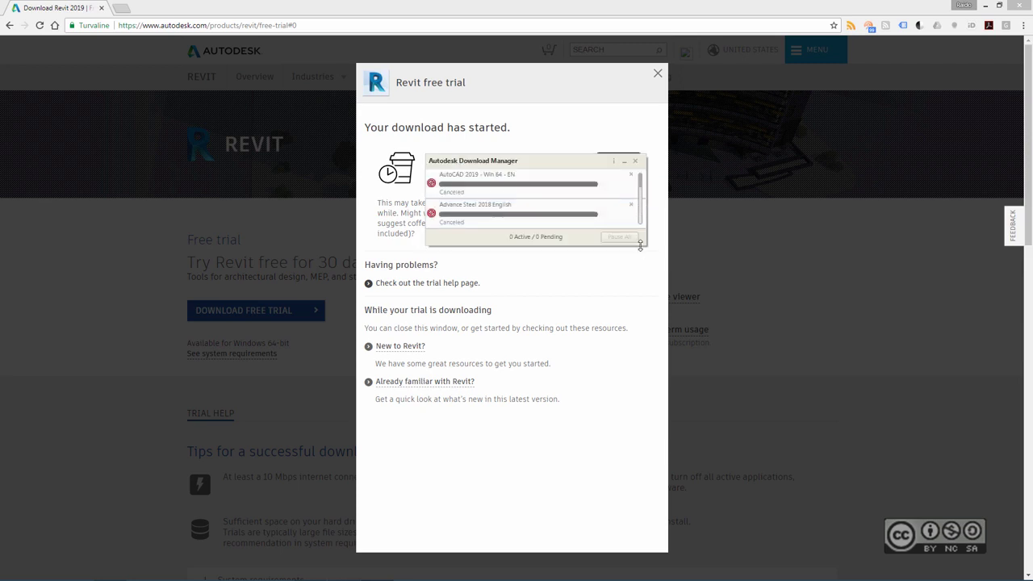
left_click_drag(625, 244, 624, 420)
mouse_move(472, 302)
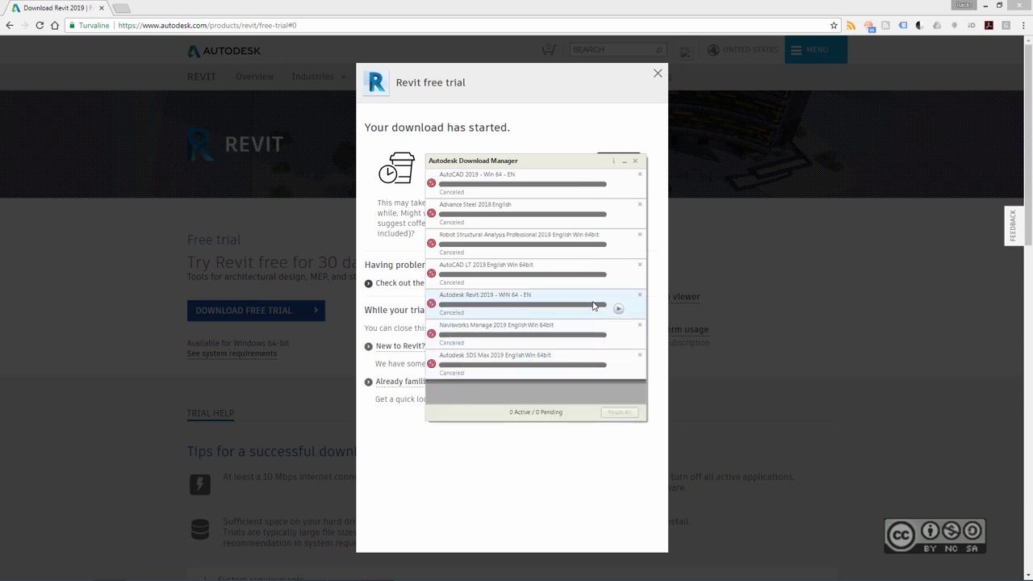
left_click(636, 163)
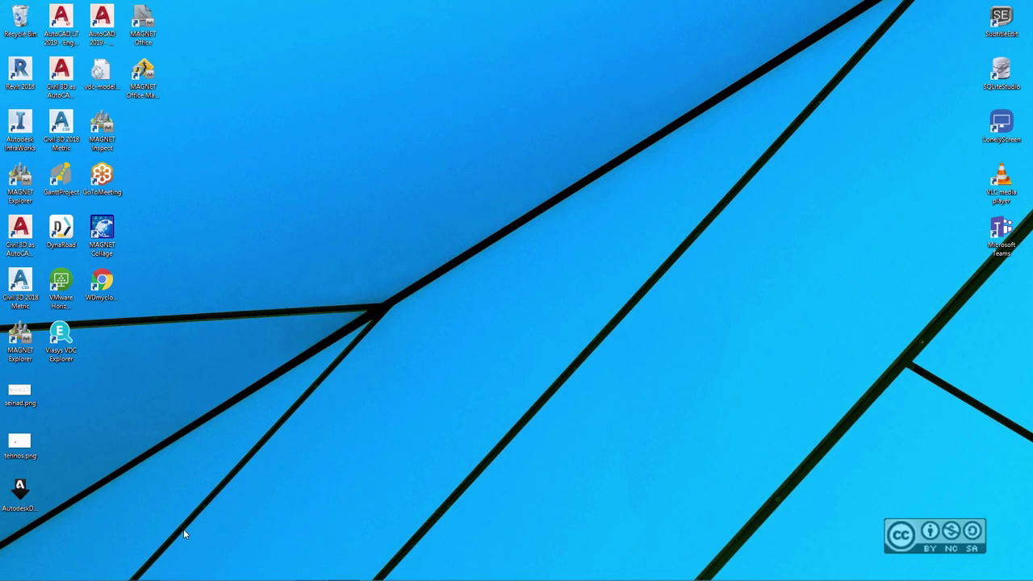
Run Setup.exe from the Revit_2019_G1_Win_64bit_Trial_dlm folder in File Explorer.
left_click(143, 568)
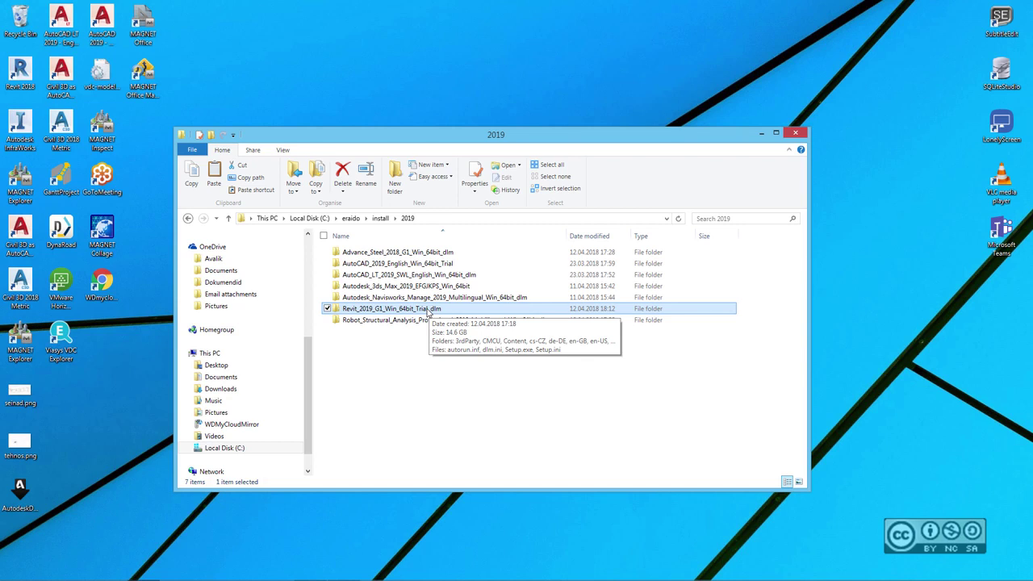
double_click(384, 313)
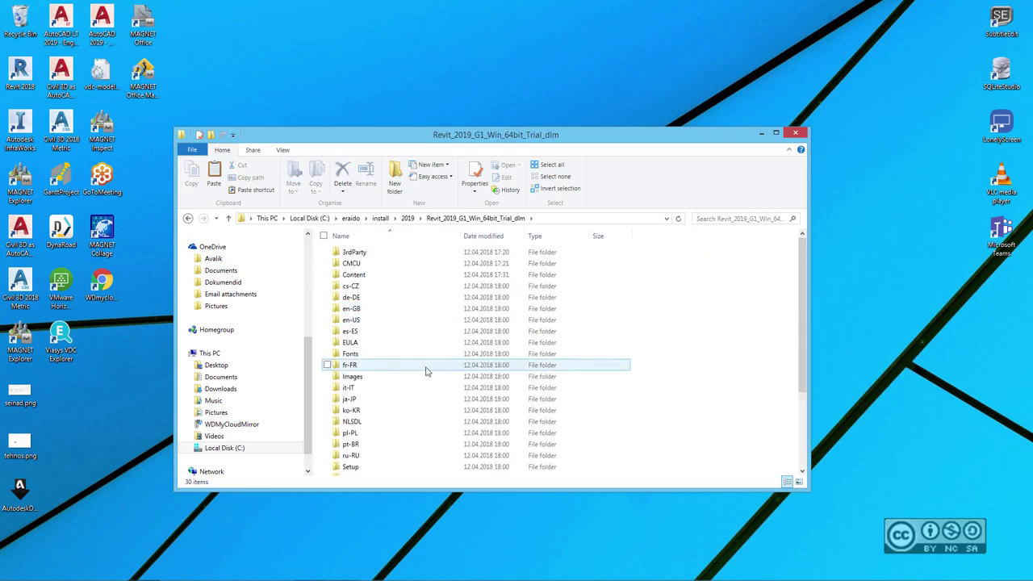
scroll(666, 393, "down", 3)
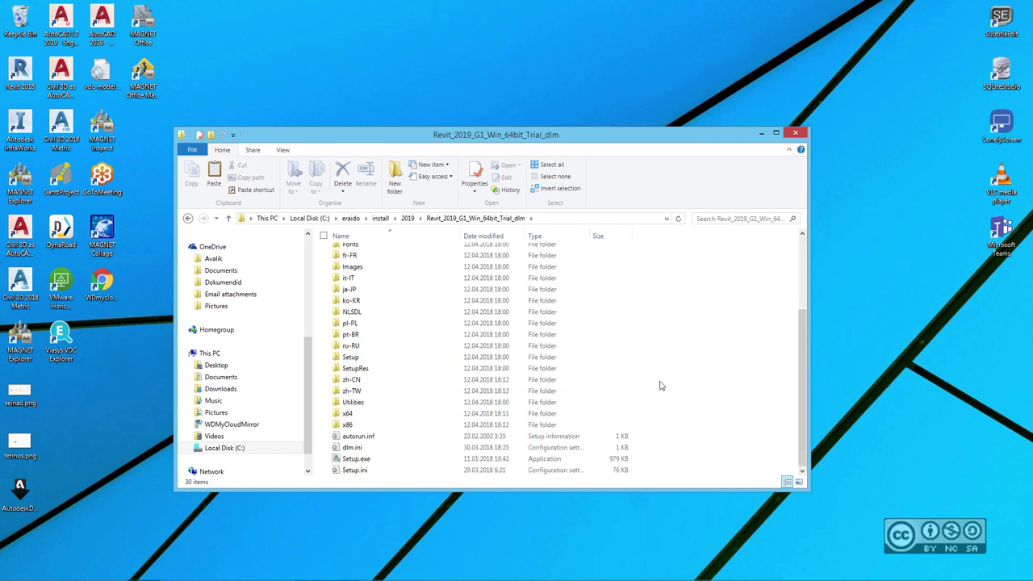
double_click(356, 459)
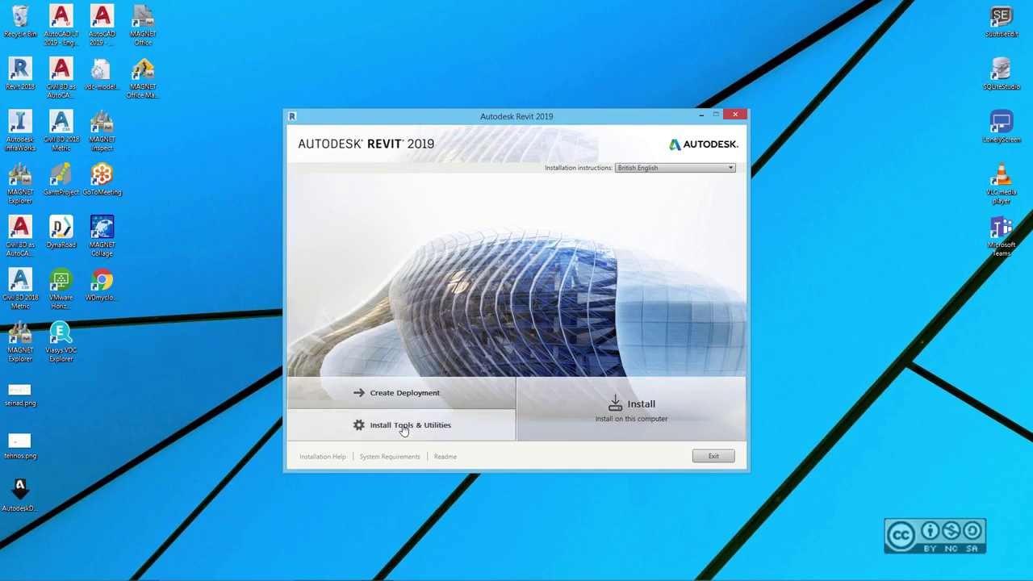
left_click(441, 427)
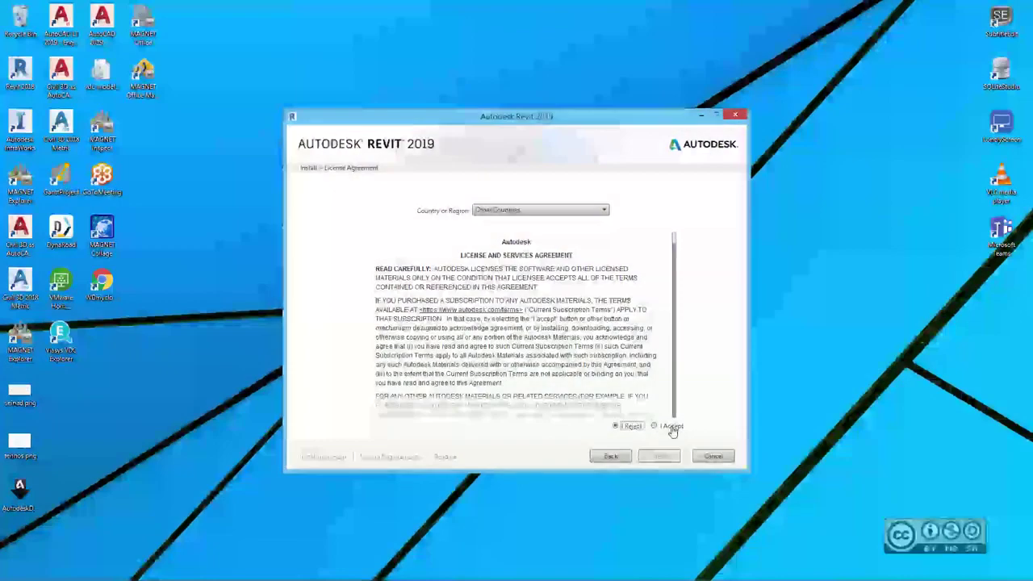
Accept the Tools & Utilities licence, review the listed tools, then go back.
left_click(663, 429)
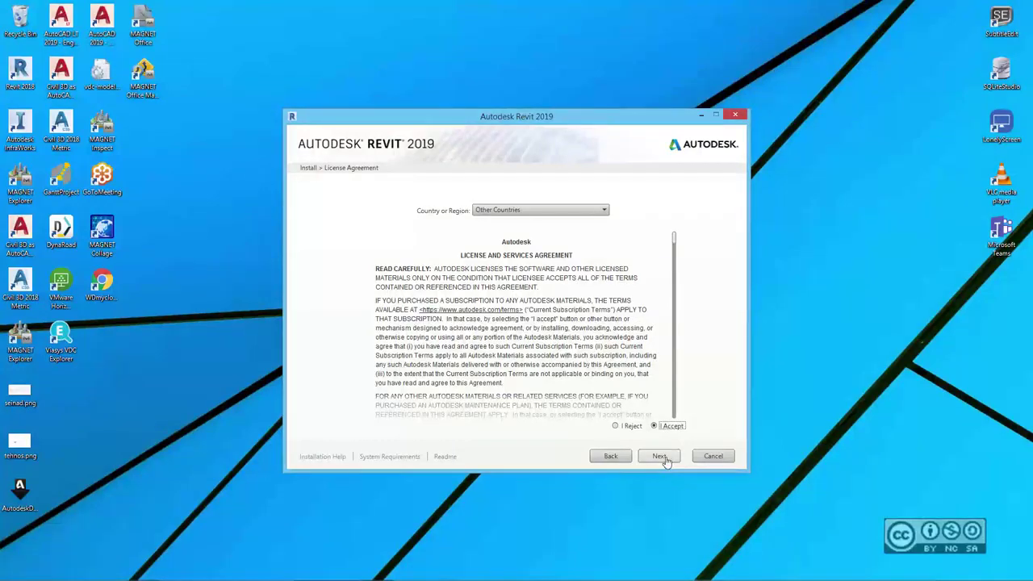
left_click(659, 457)
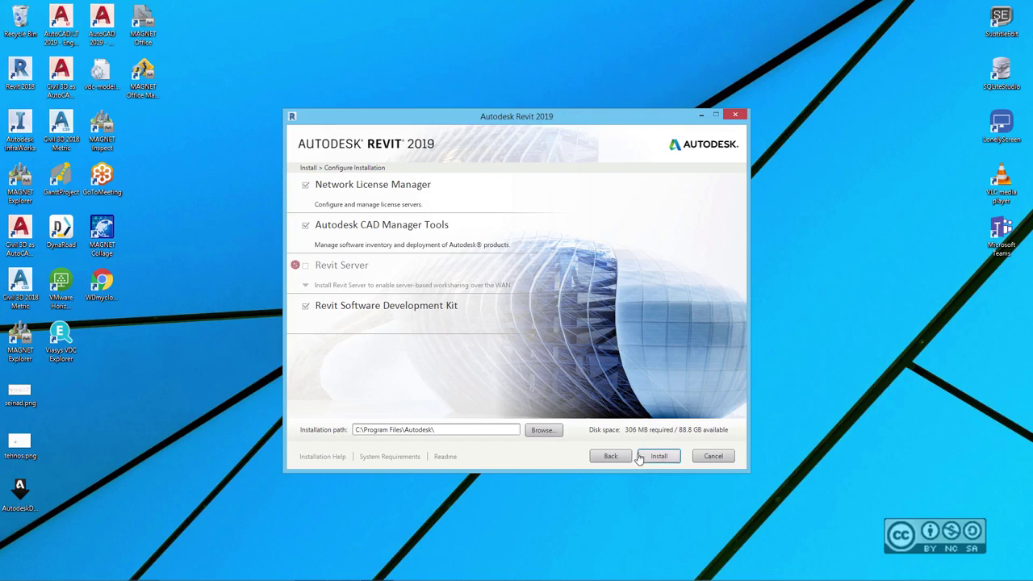
left_click(611, 457)
Go back once more to the installer's main page.
left_click(611, 457)
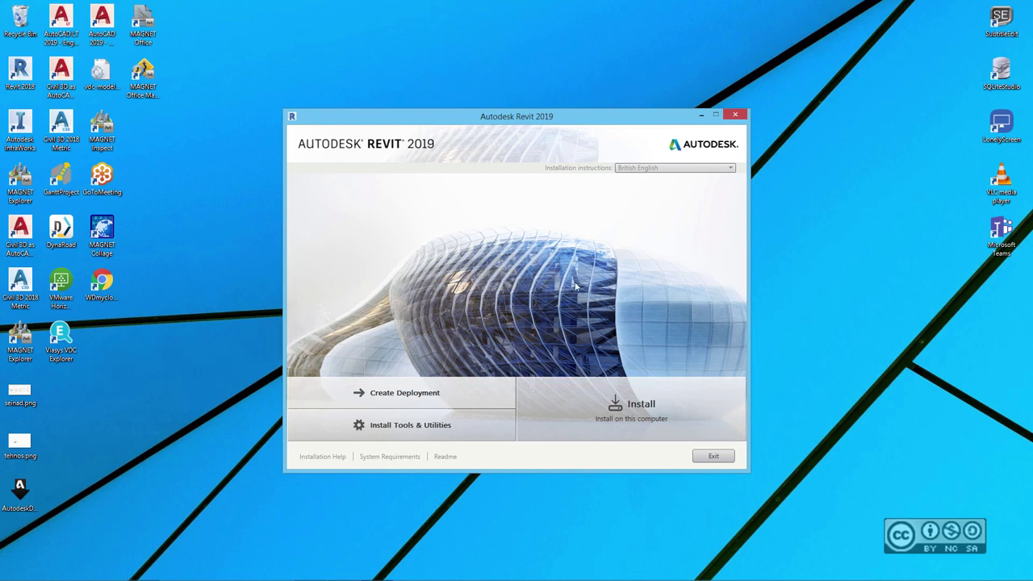
Choose Install, accept the licence agreement, and reach the 29.1 GB Configure Installation page.
left_click(639, 411)
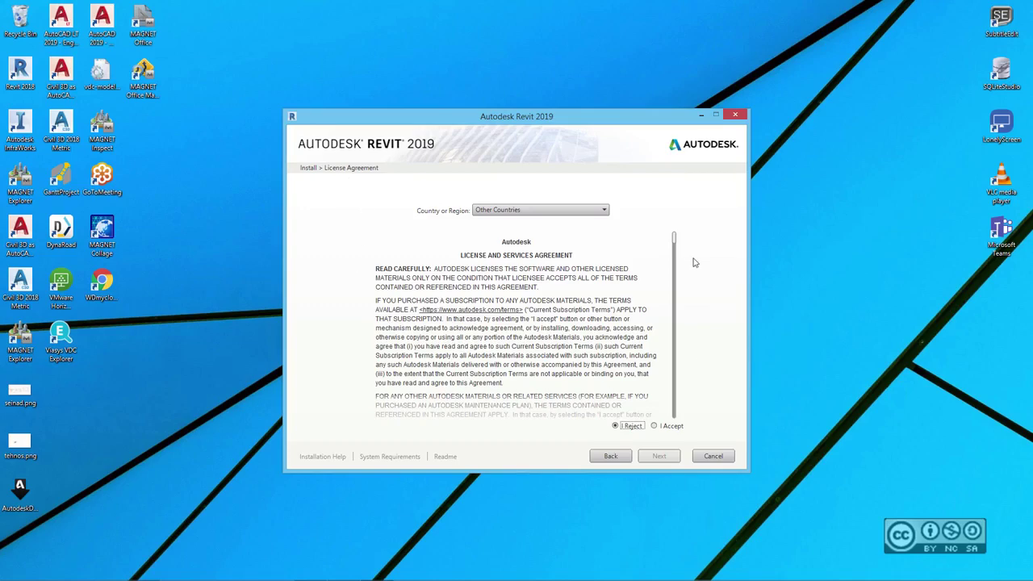
left_click_drag(676, 238, 673, 337)
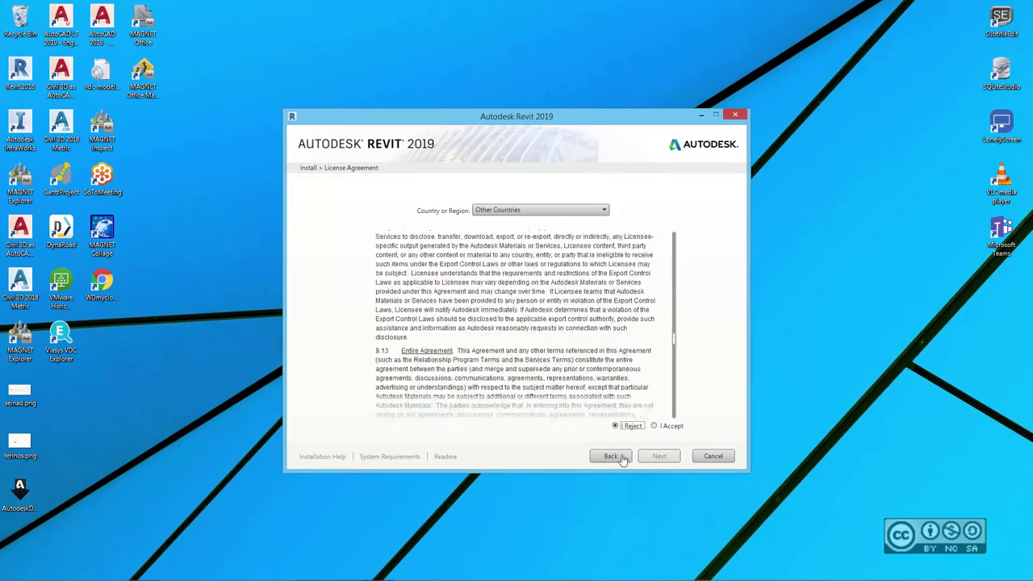
left_click(663, 429)
left_click(660, 456)
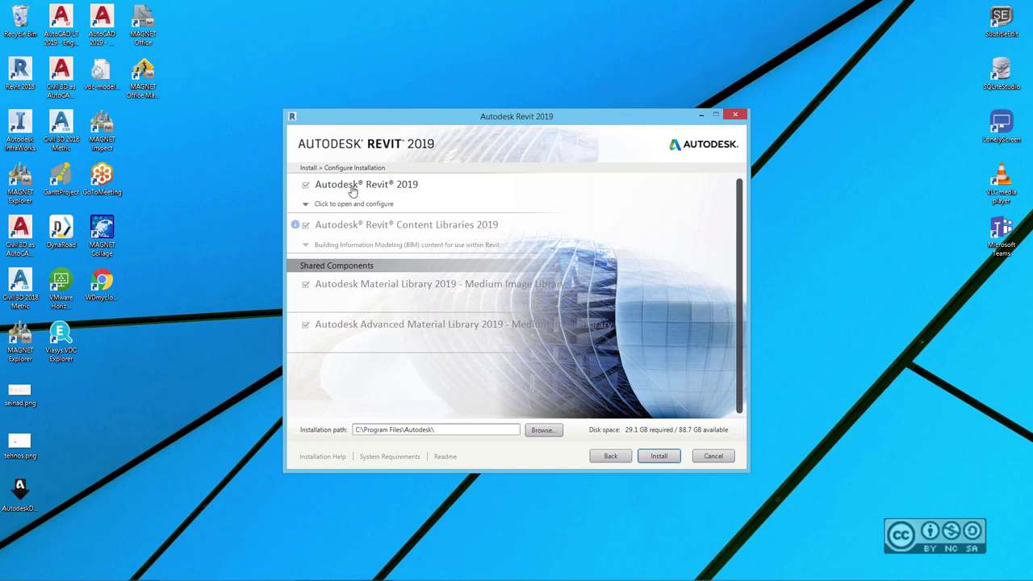
Expand Revit 2019's installation settings and leave the Discipline set to All.
left_click(406, 190)
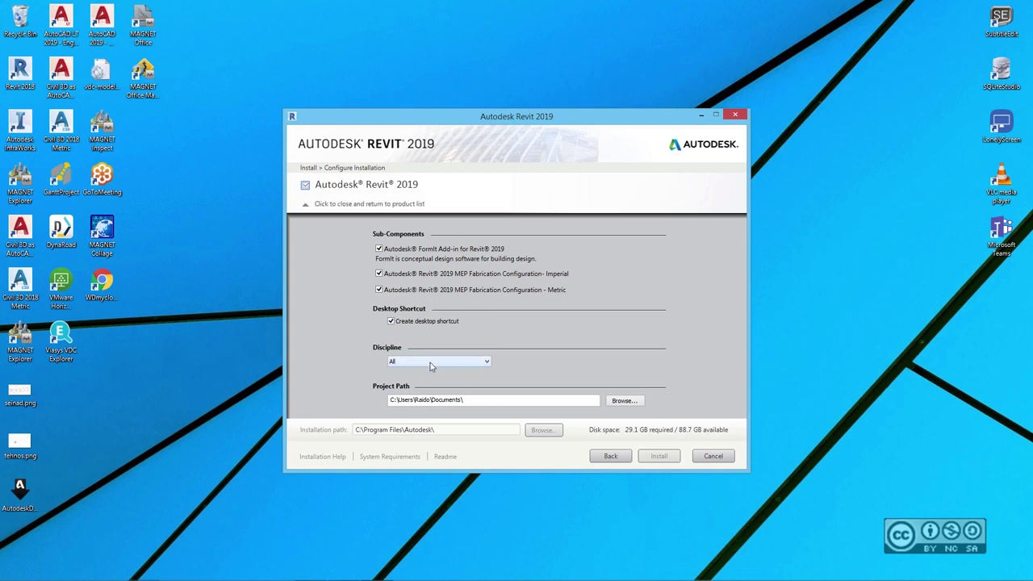
left_click(475, 364)
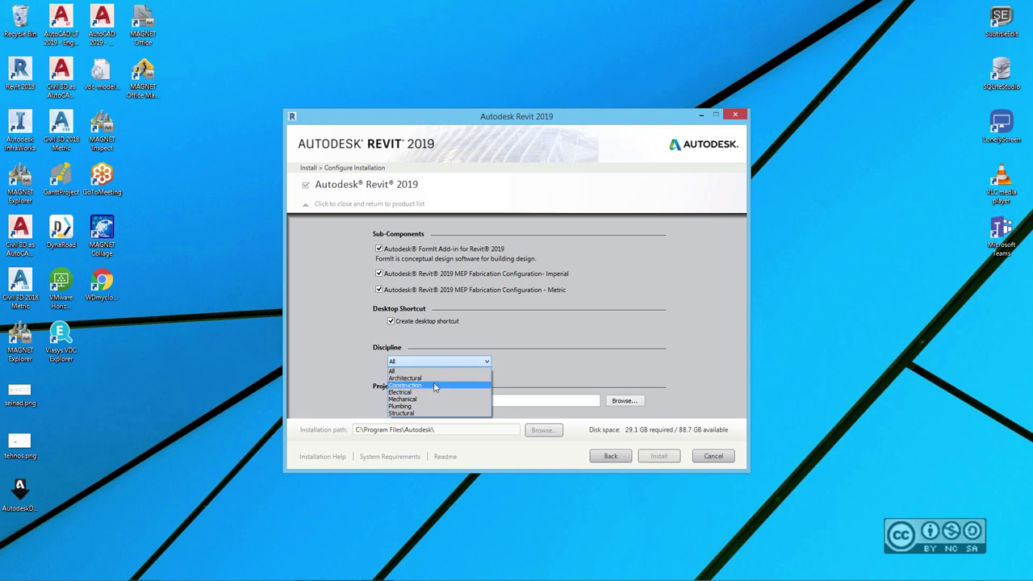
left_click(486, 361)
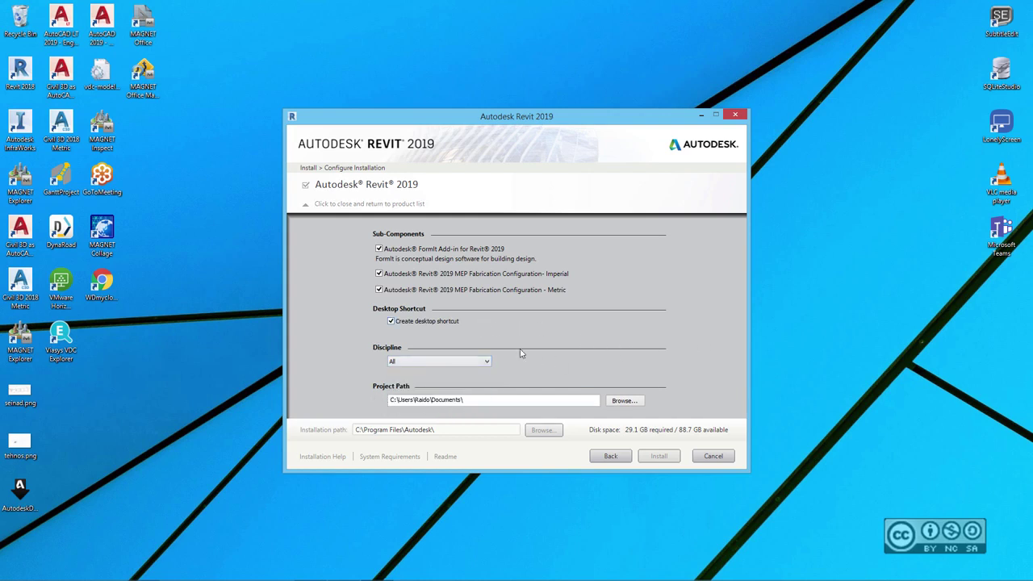
key("p")
key("a")
Collapse Revit 2019's settings back into the product list.
left_click(393, 188)
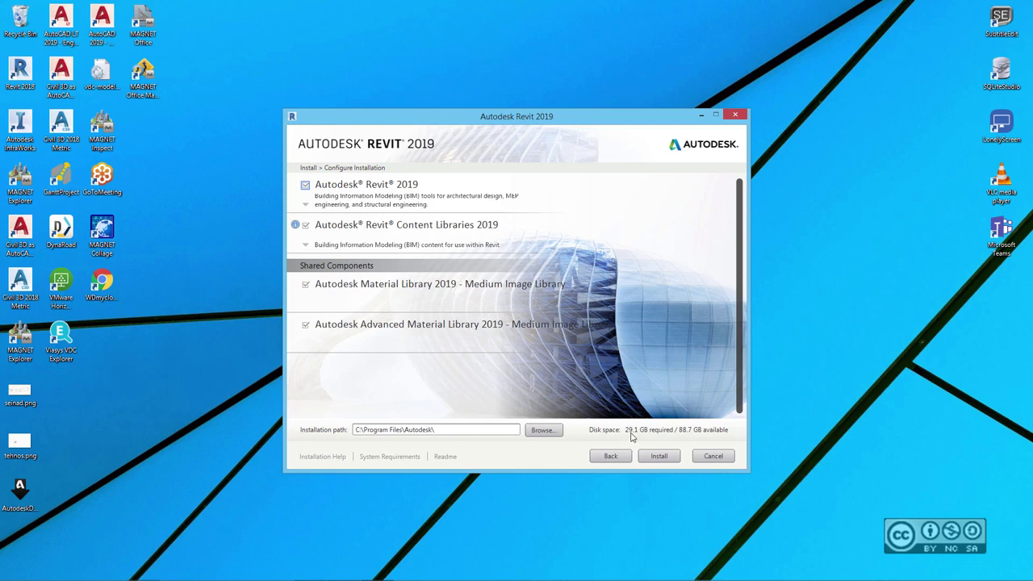
In Content Libraries settings, clear the English packs and include the US Metric pack.
left_click(417, 229)
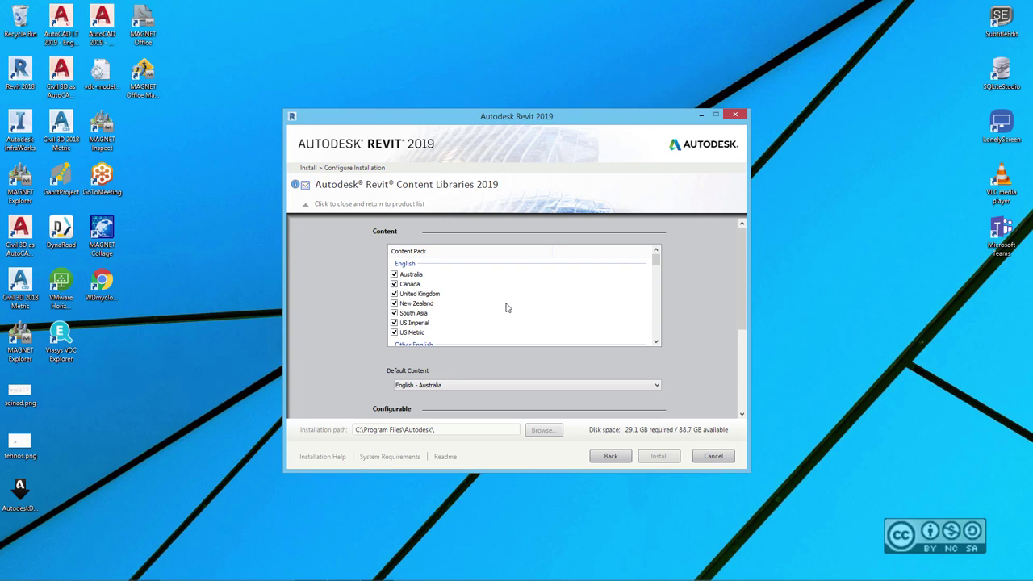
left_click(404, 265)
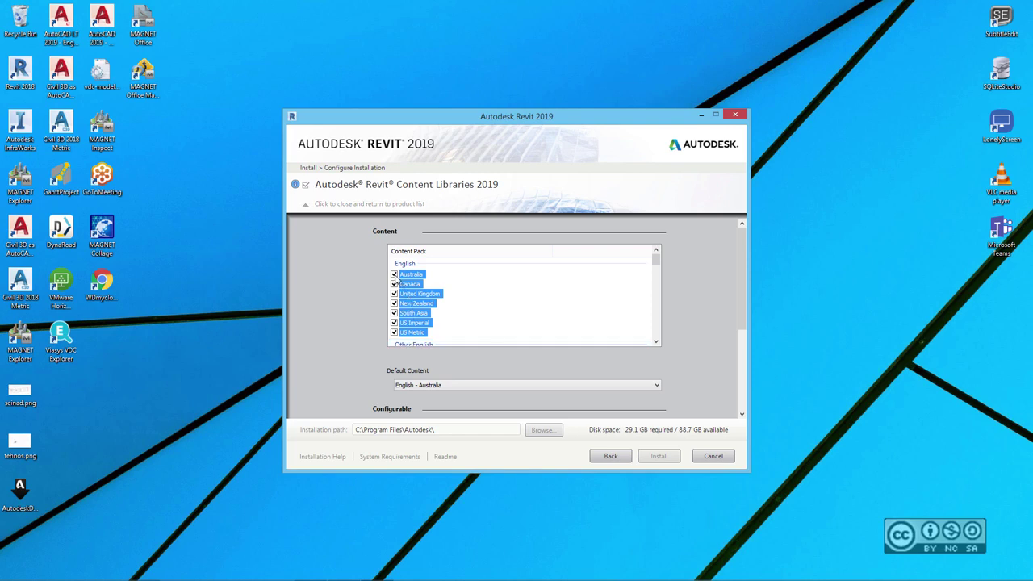
left_click(395, 277)
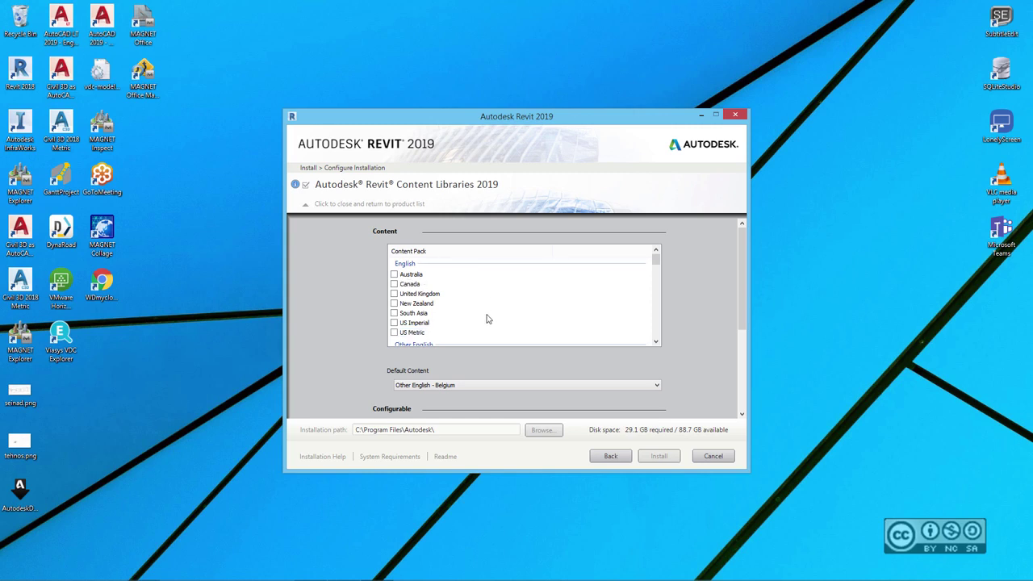
left_click(396, 333)
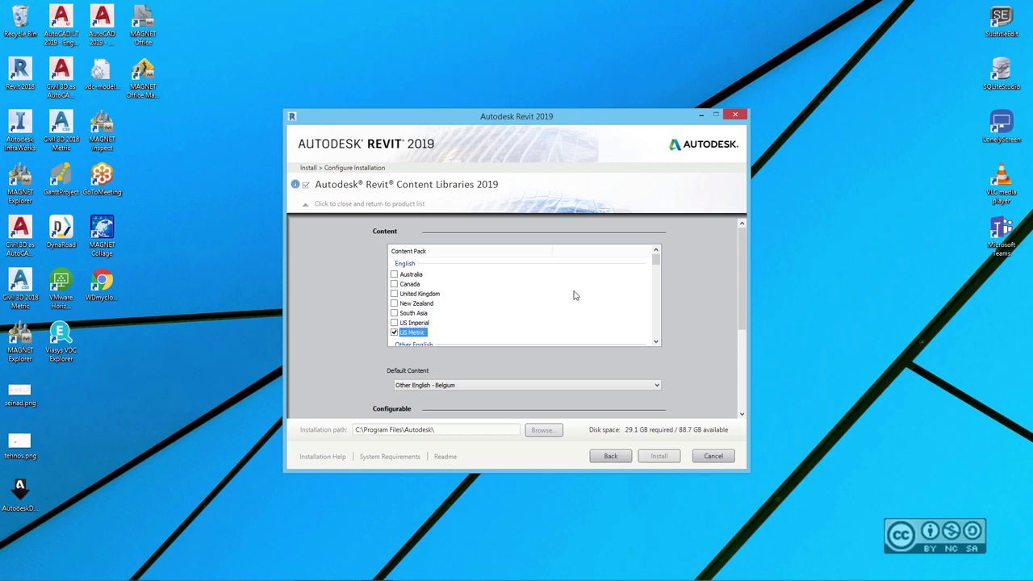
Uncheck all the Other English content packs.
scroll(575, 296, "down", 3)
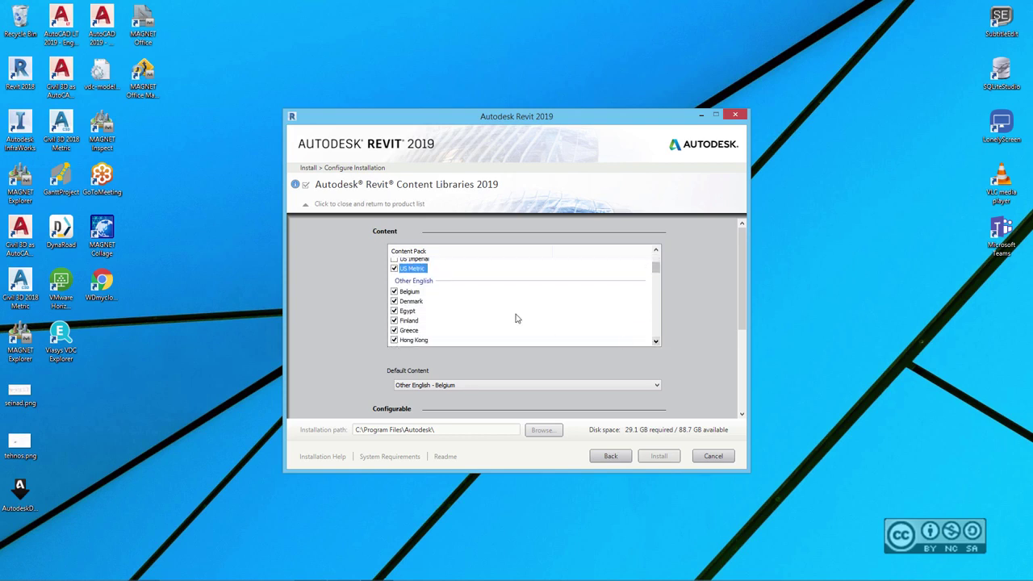
left_click(405, 281)
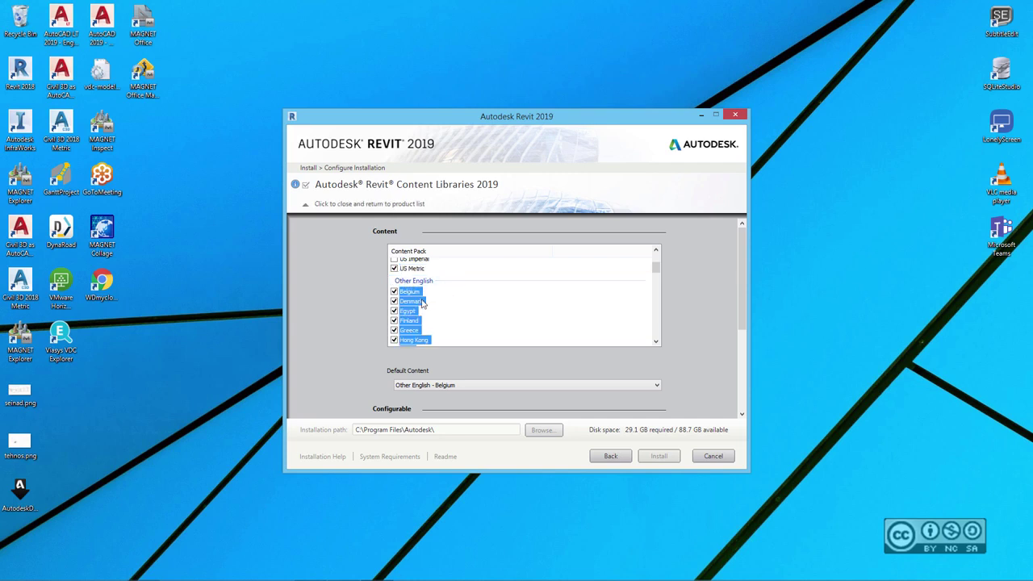
left_click(394, 300)
left_click(478, 314)
mouse_move(657, 268)
left_mouse_down()
mouse_move(657, 339)
mouse_move(658, 258)
left_mouse_up()
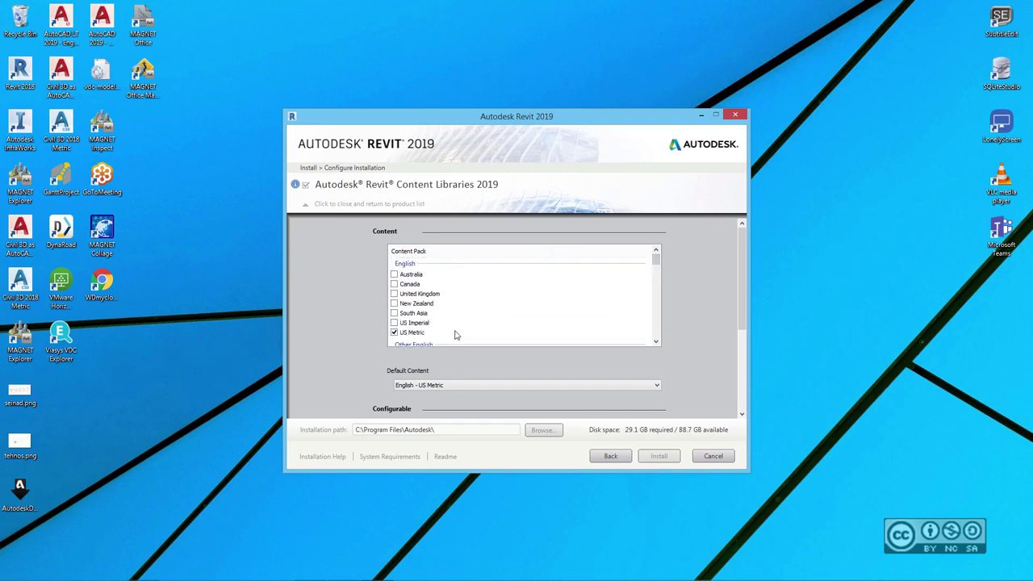
scroll(390, 318, "down", 3)
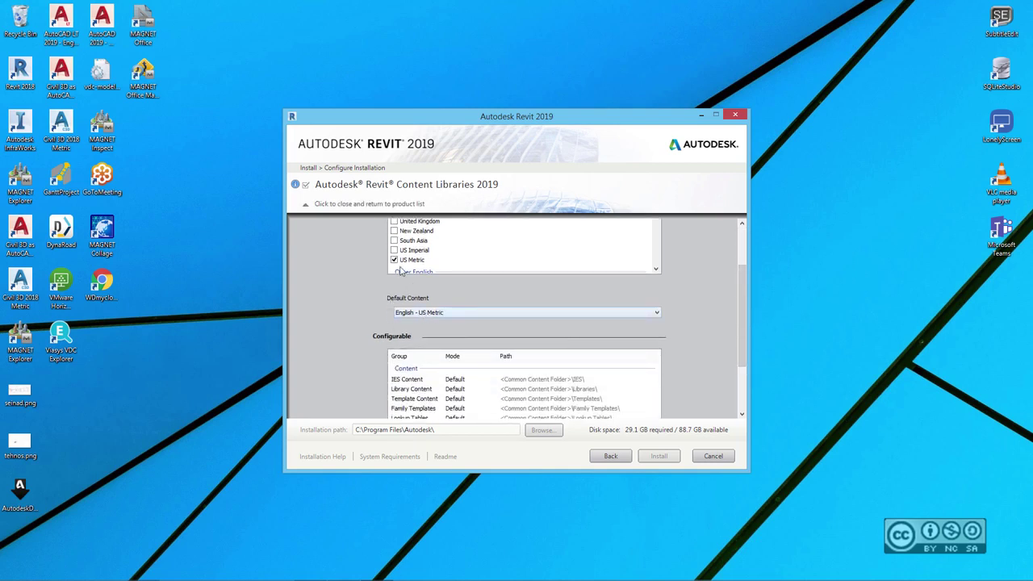
Leave US Imperial unticked and keep English - US Metric as the default content.
left_click(394, 250)
left_click(428, 312)
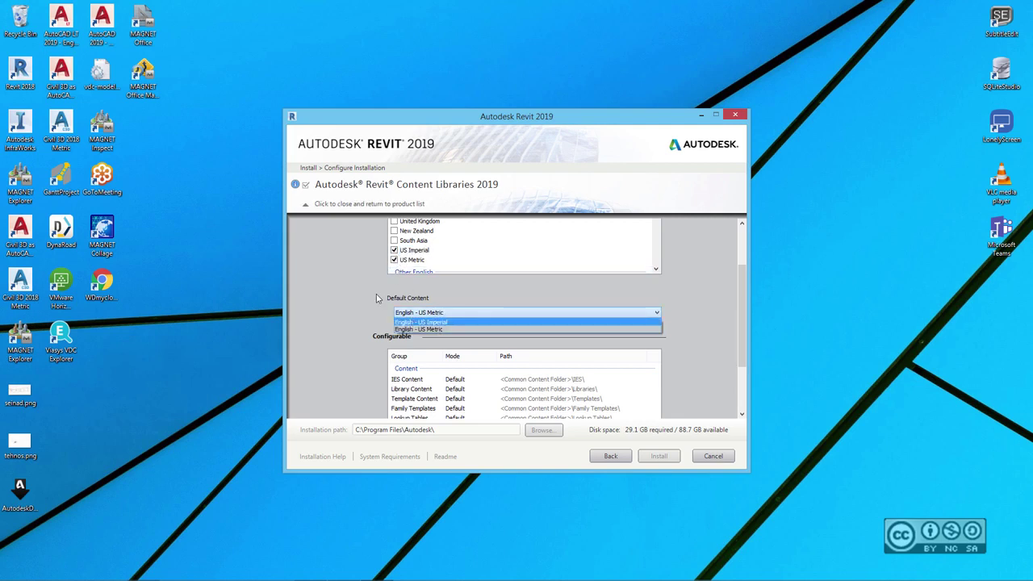
left_click(434, 330)
left_click(393, 250)
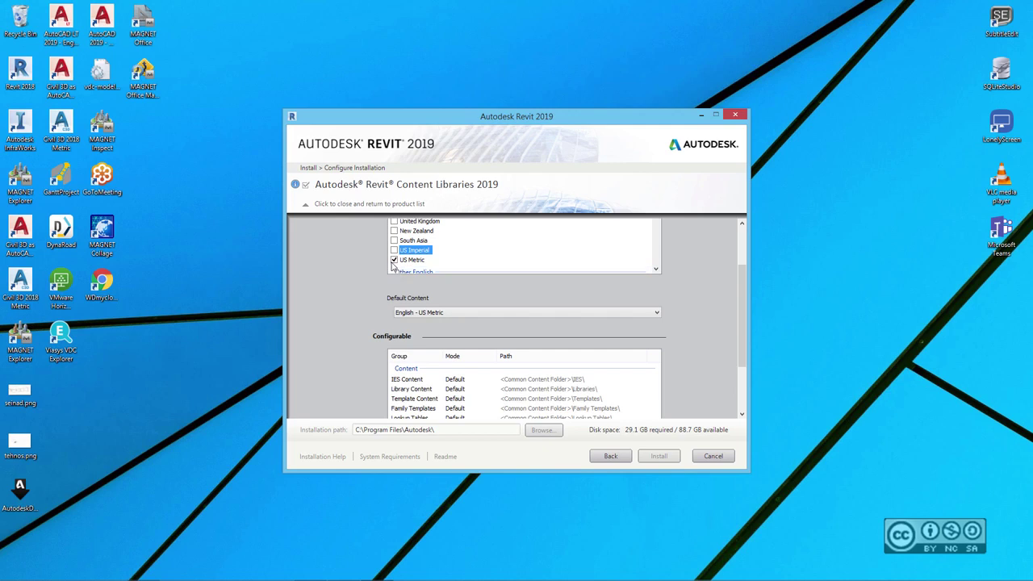
left_click(433, 312)
left_click(434, 314)
scroll(348, 305, "down", 1)
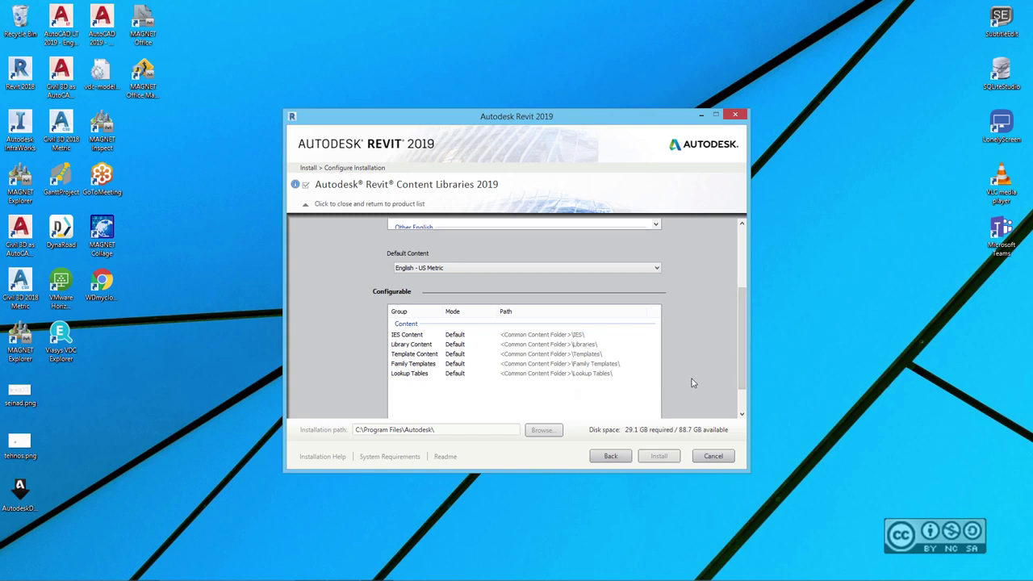
left_click_drag(743, 373, 733, 297)
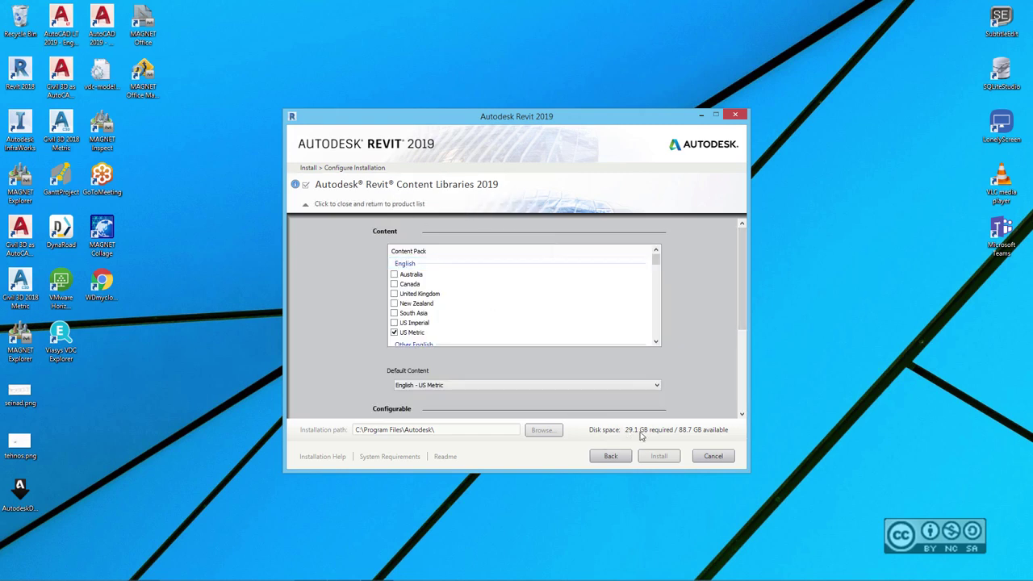
Return to the product list and install the selected products.
left_click(384, 190)
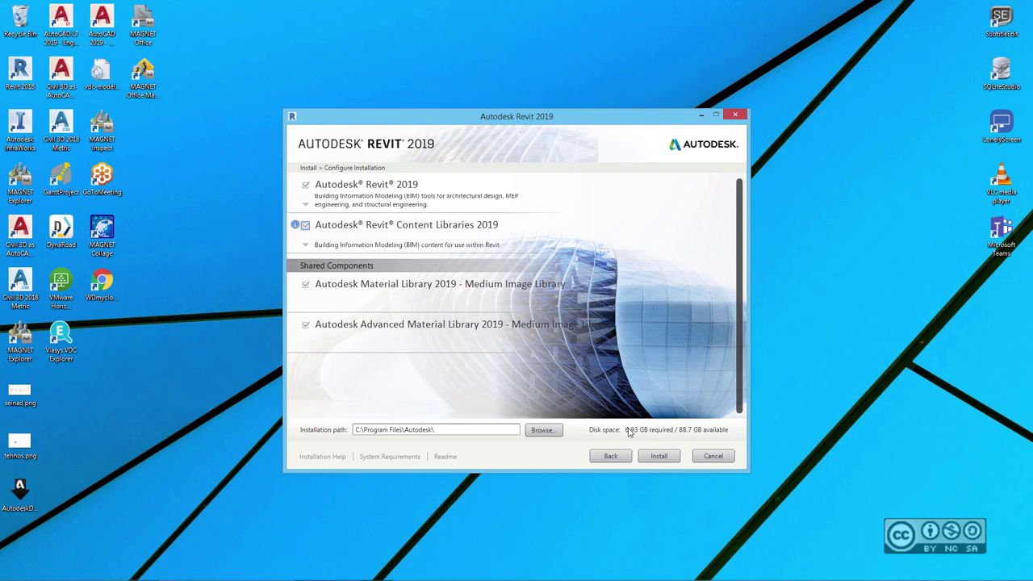
left_click(660, 457)
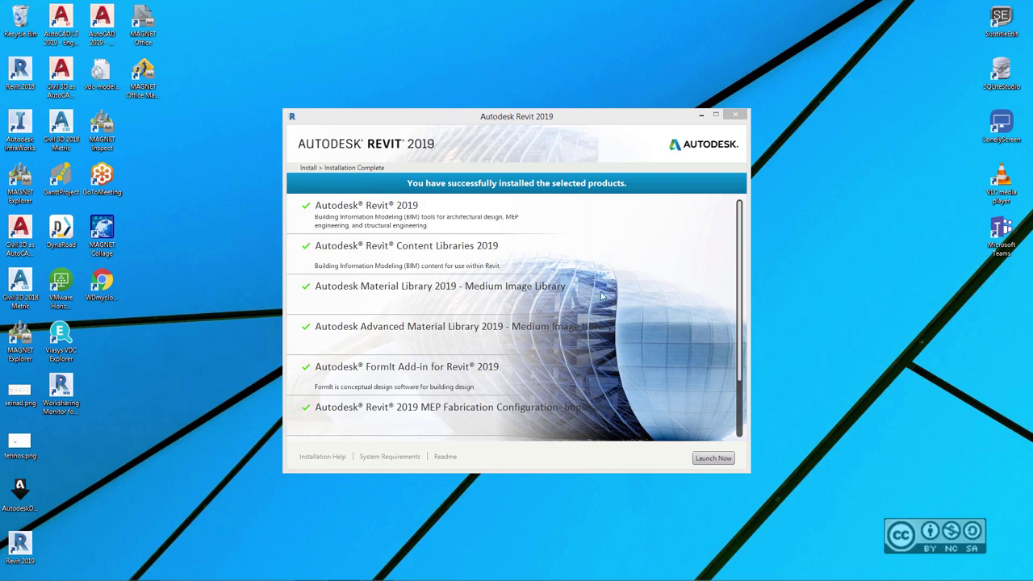
left_click(739, 310)
scroll(739, 310, "down", 2)
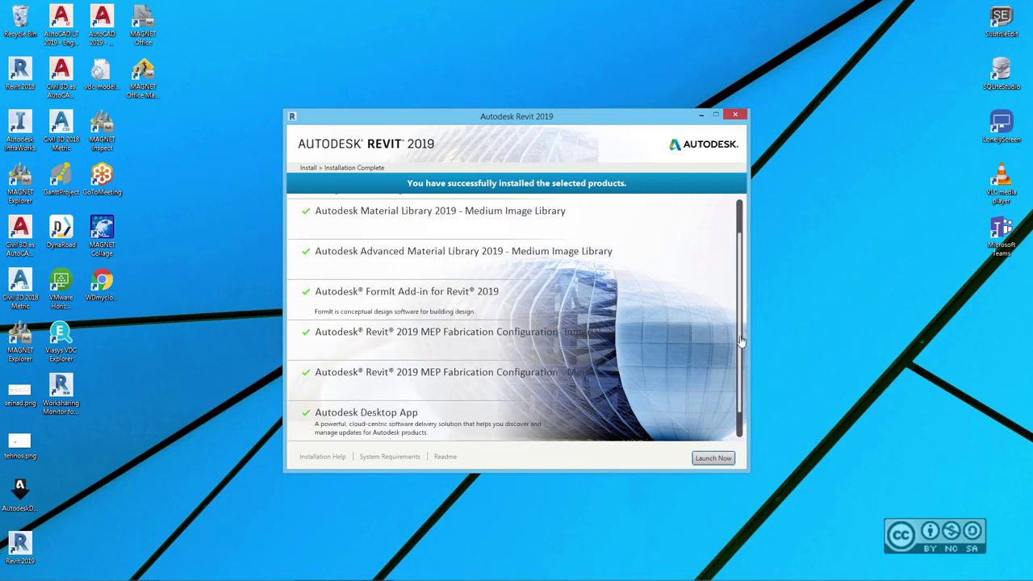
scroll(739, 310, "up", 2)
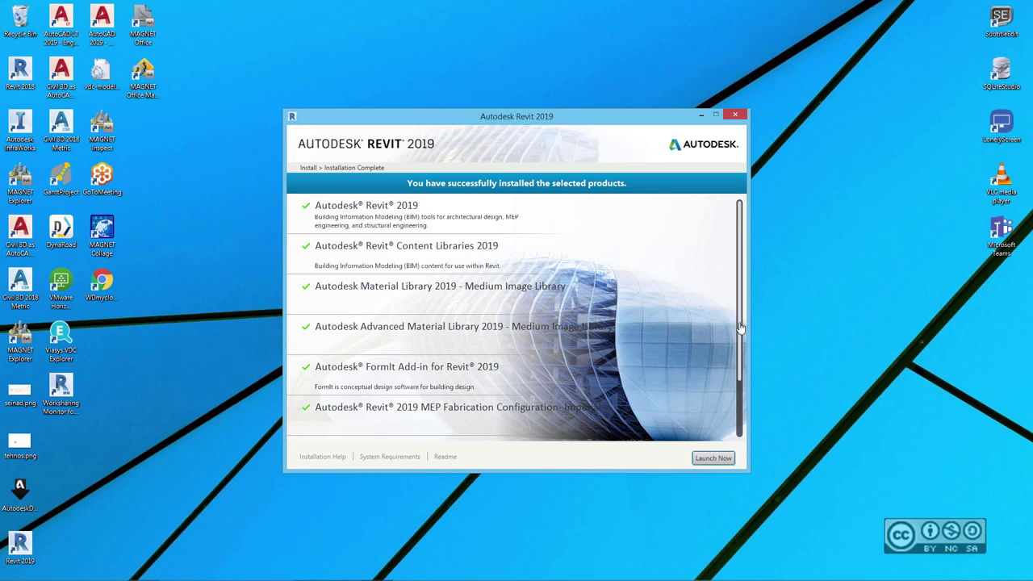
scroll(741, 327, "down", 3)
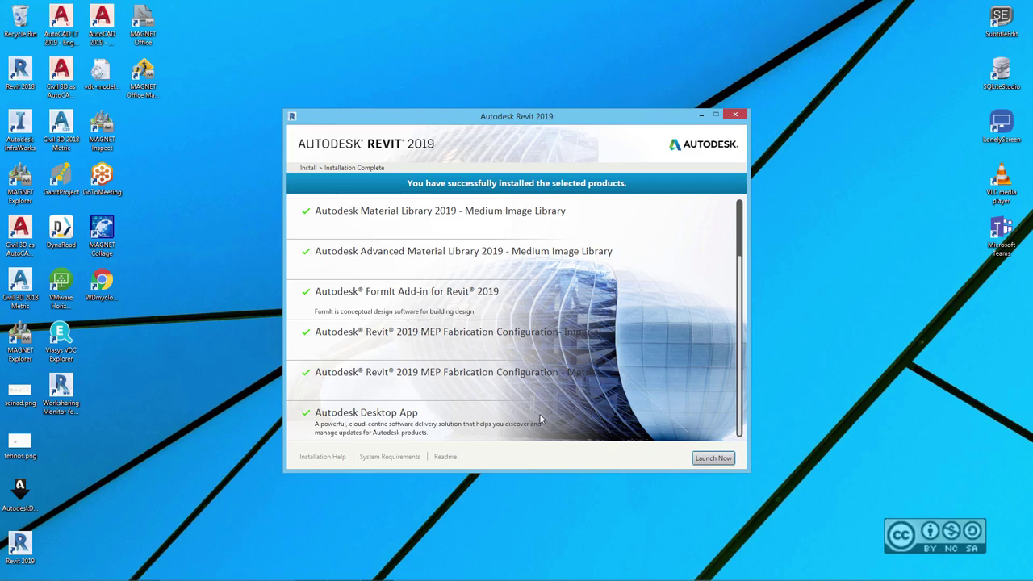
Close the finished installer, place the Revit 2019 shortcut on the desktop and launch it.
left_click(735, 116)
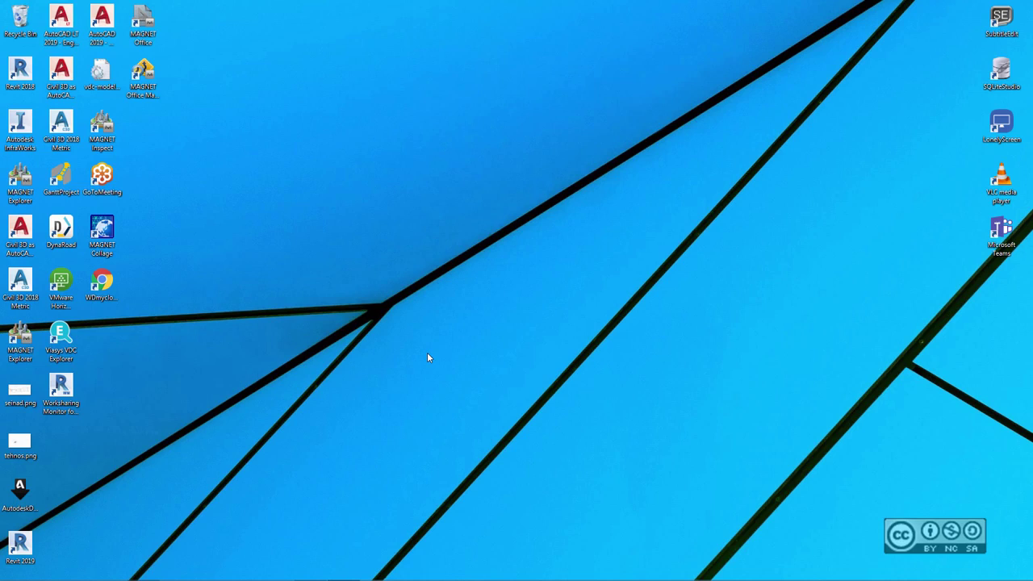
left_click_drag(20, 545, 240, 301)
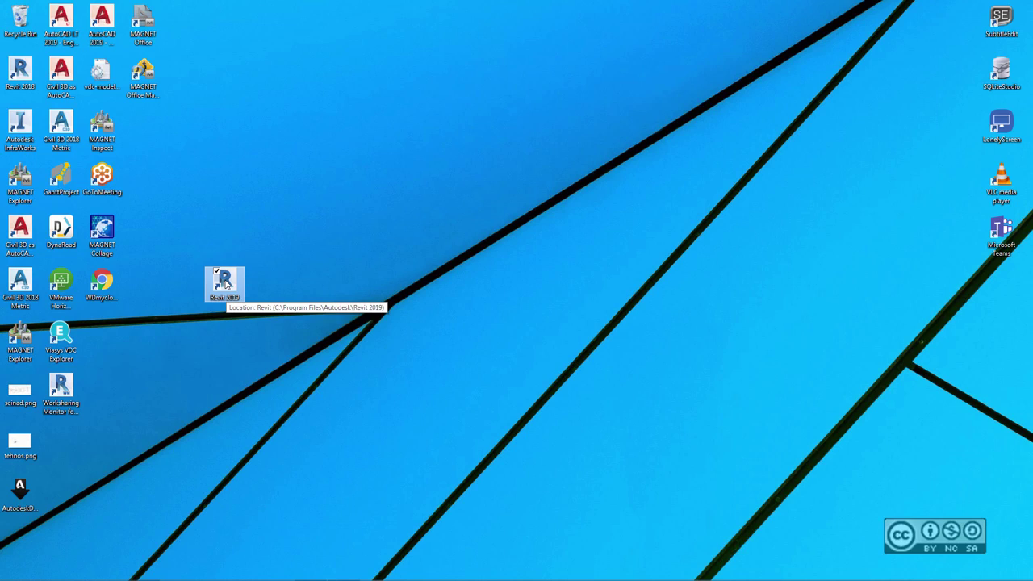
double_click(225, 281)
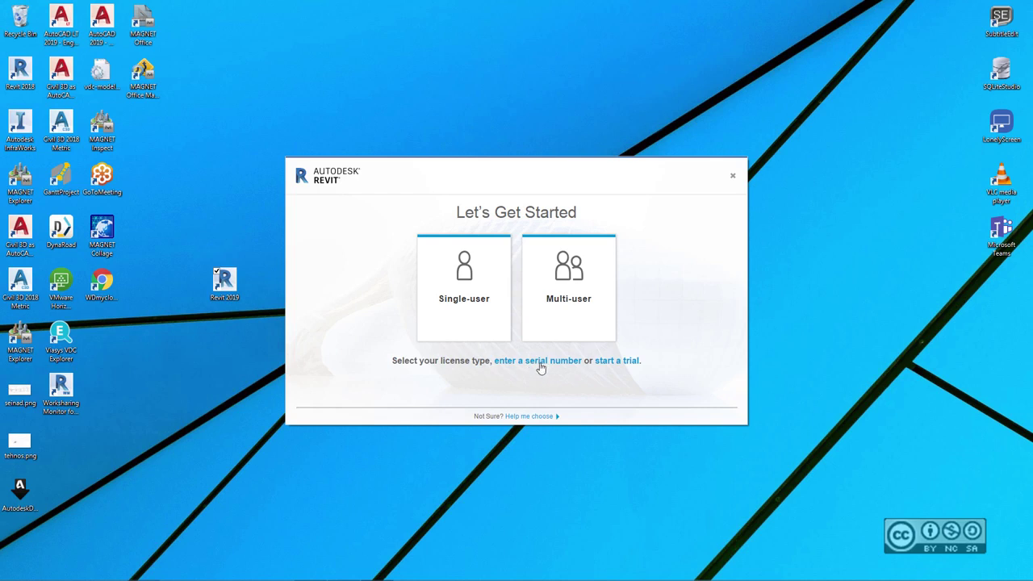
Start a 30-day Revit trial and dismiss the trial welcome message.
left_click(607, 361)
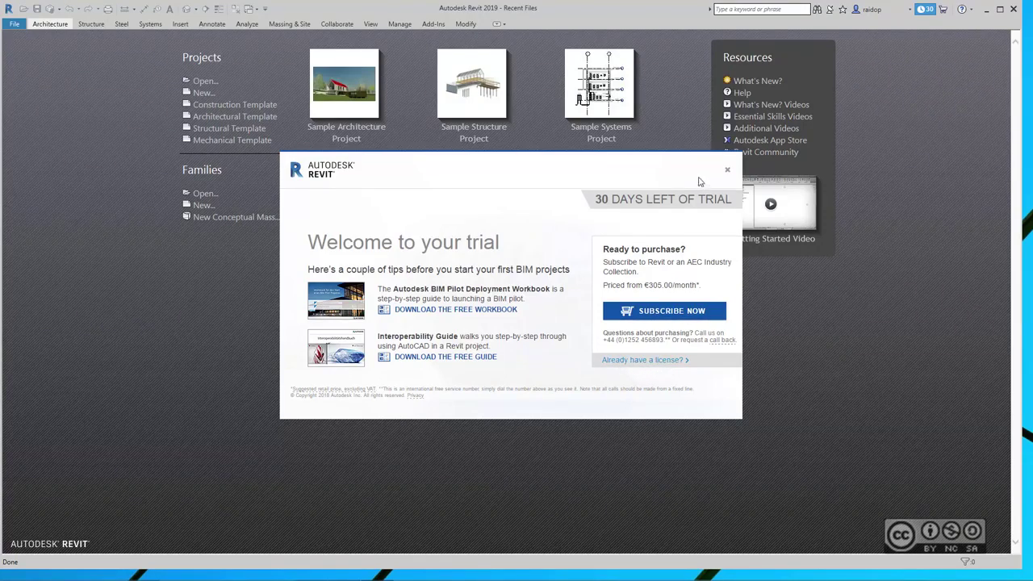
left_click(728, 173)
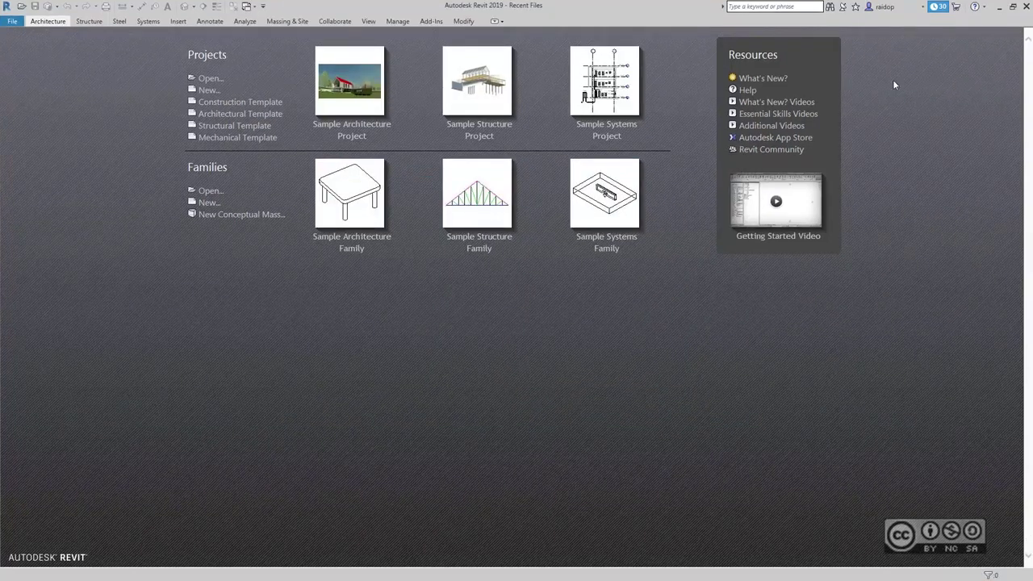
Reopen the trial welcome message from the 30-day trial badge, then close it.
left_click(941, 9)
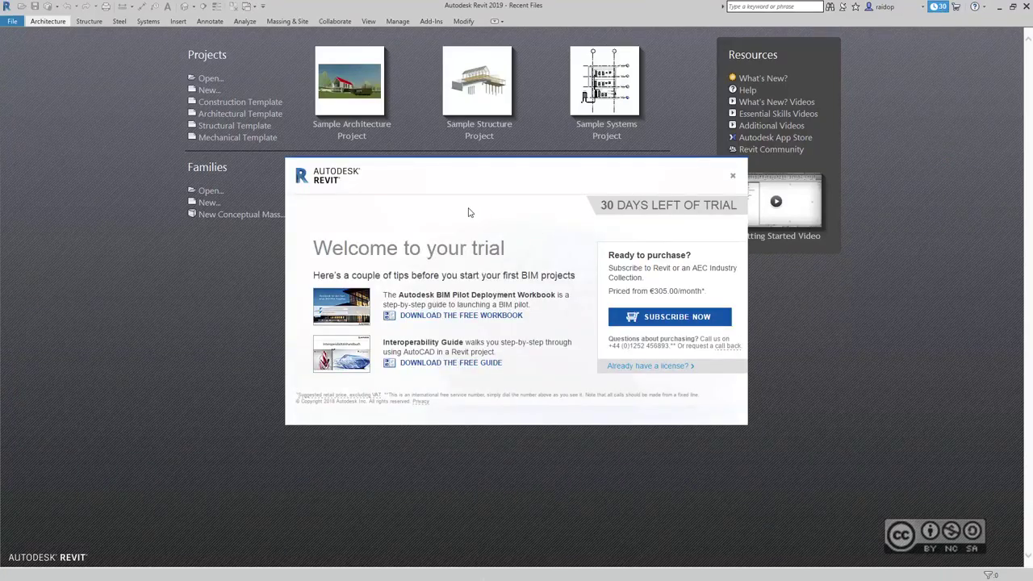
left_click(733, 177)
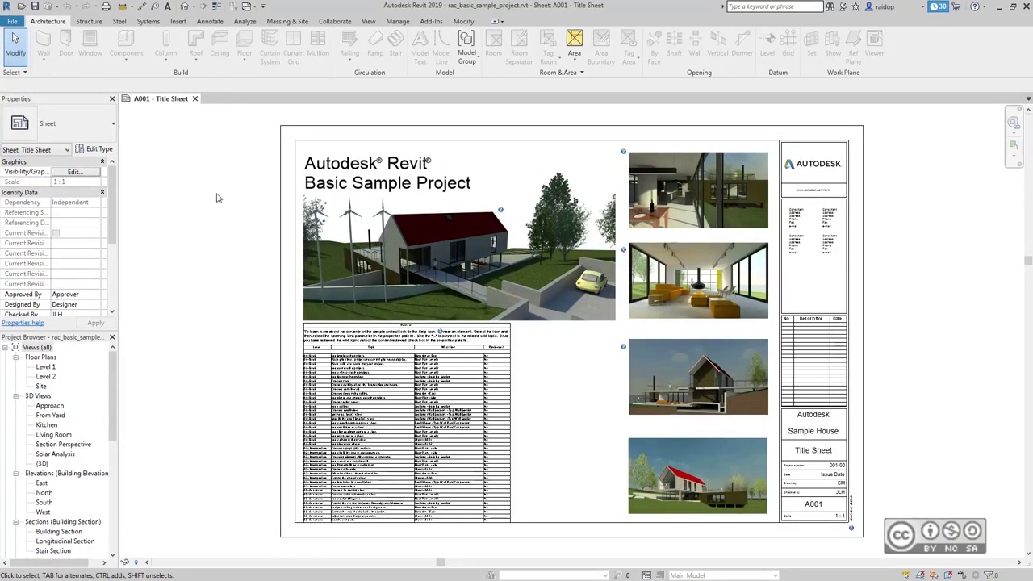
Switch between the sample project's 3D view and its A001 - Title Sheet.
left_click(185, 7)
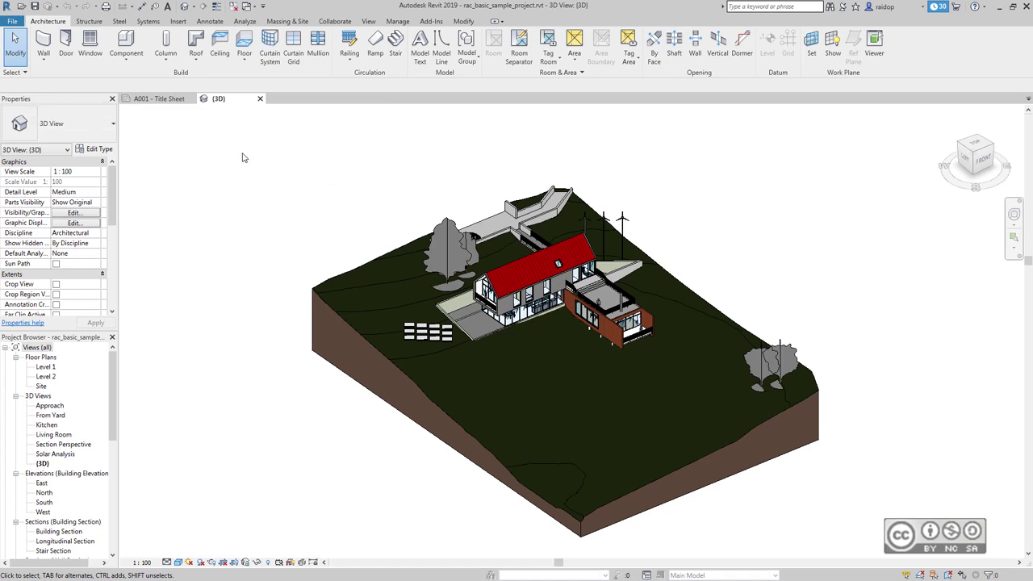
left_click(160, 100)
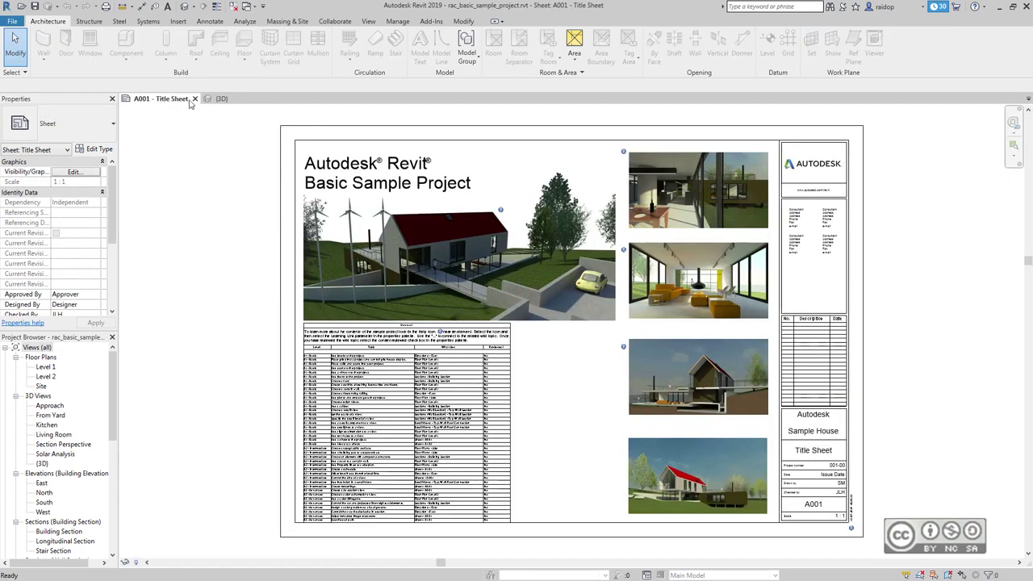
left_click(218, 99)
left_click(153, 100)
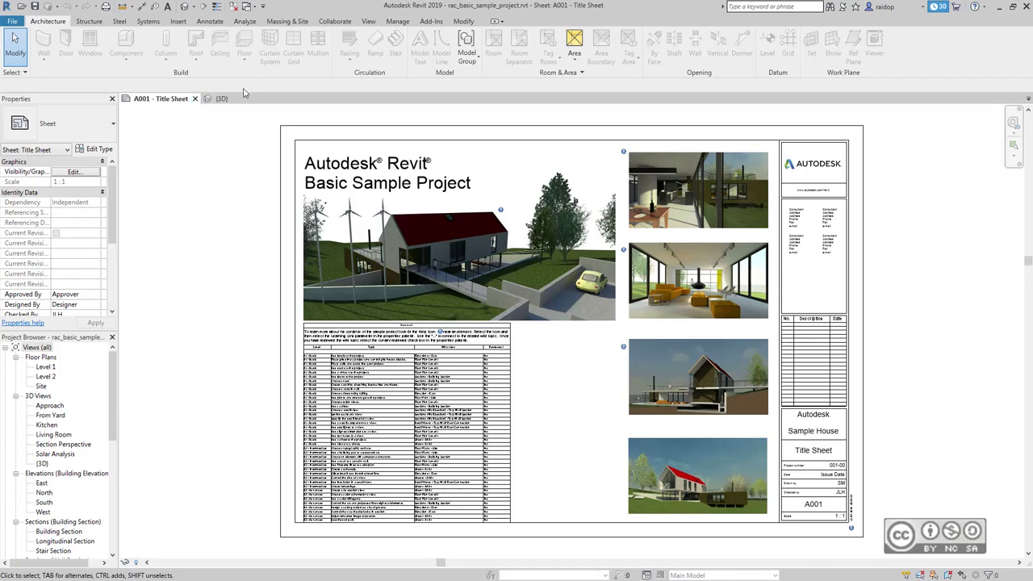
Close the 3D view and A001 - Title Sheet tabs to close the sample project.
left_click(247, 6)
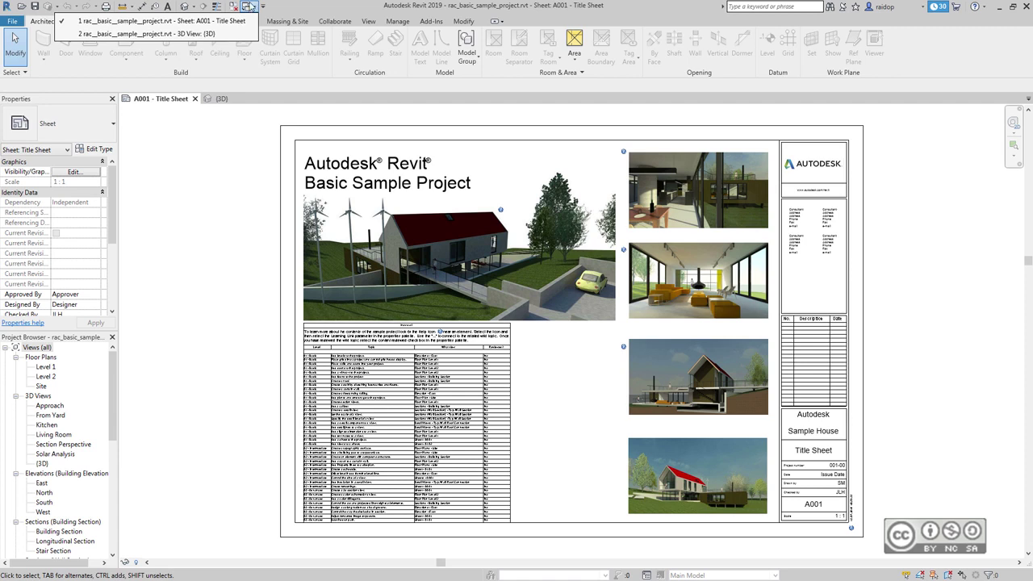
left_click(231, 143)
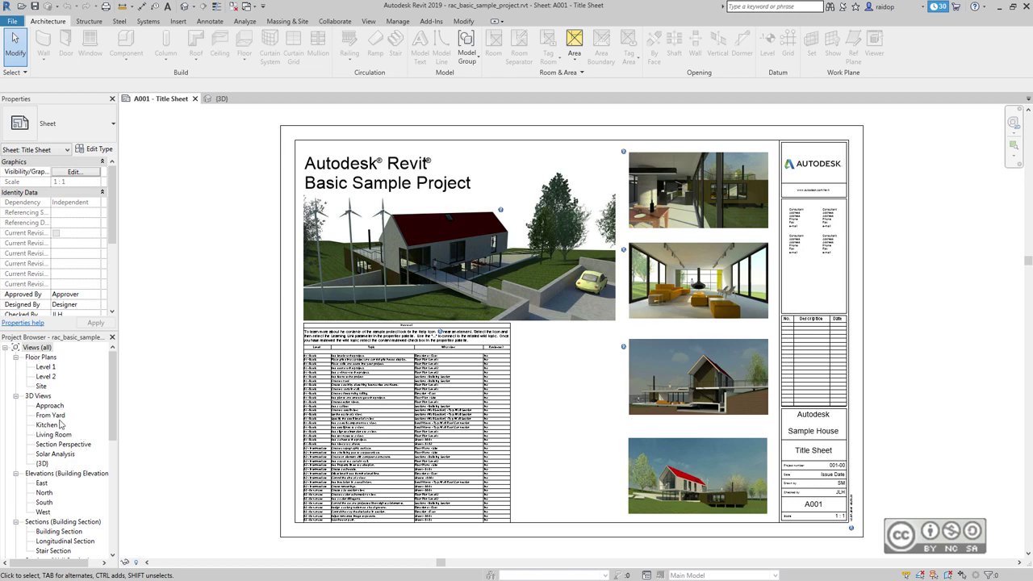
left_click(221, 100)
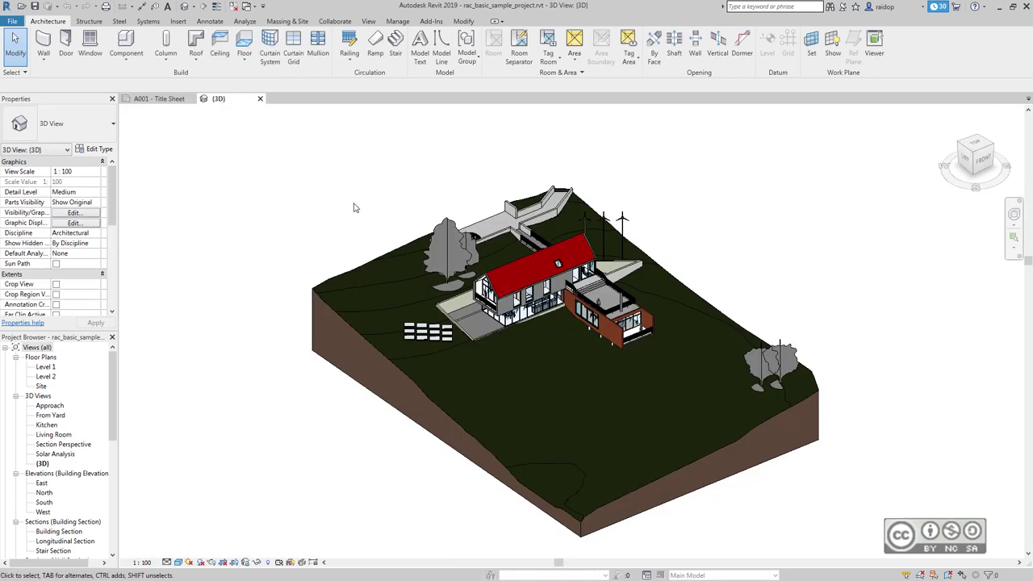
left_click(260, 99)
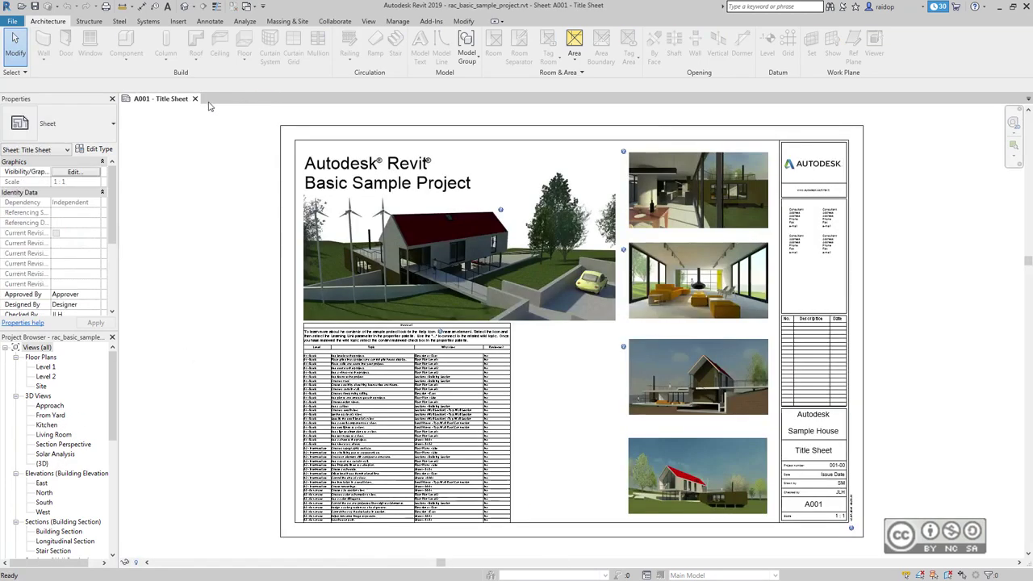
left_click(196, 99)
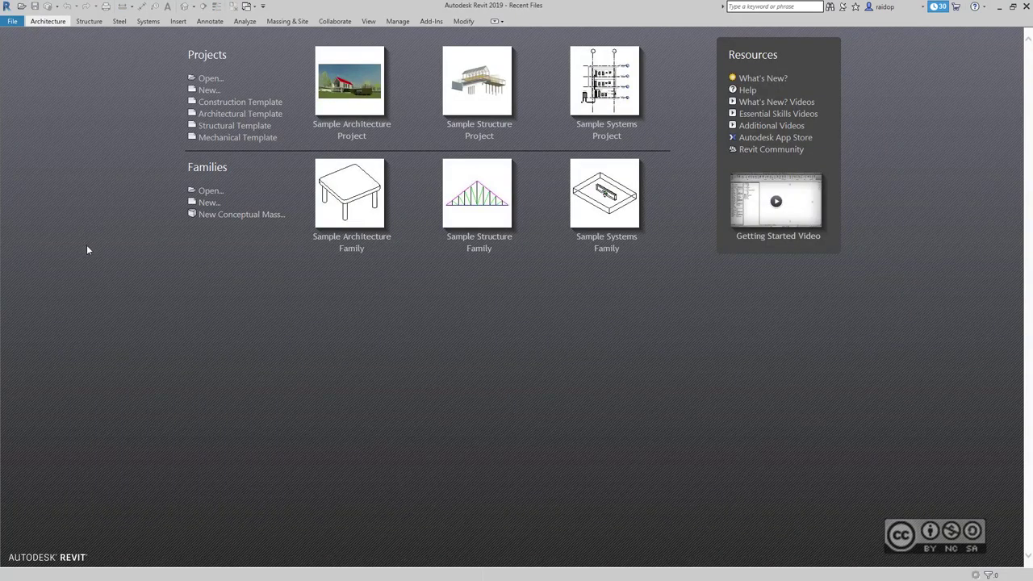
Create a new project from the Architectural Template.
left_click(207, 90)
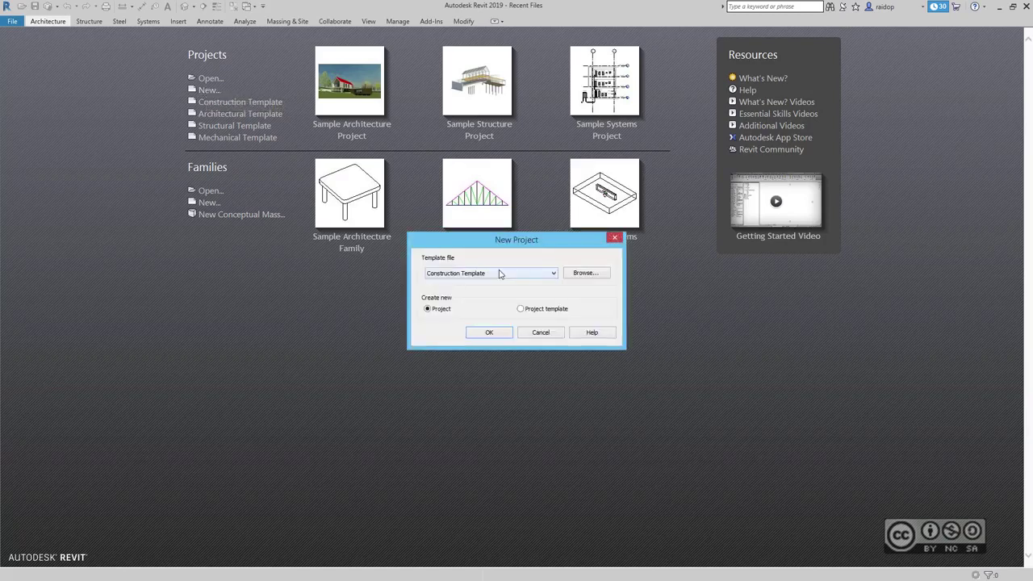
left_click(453, 274)
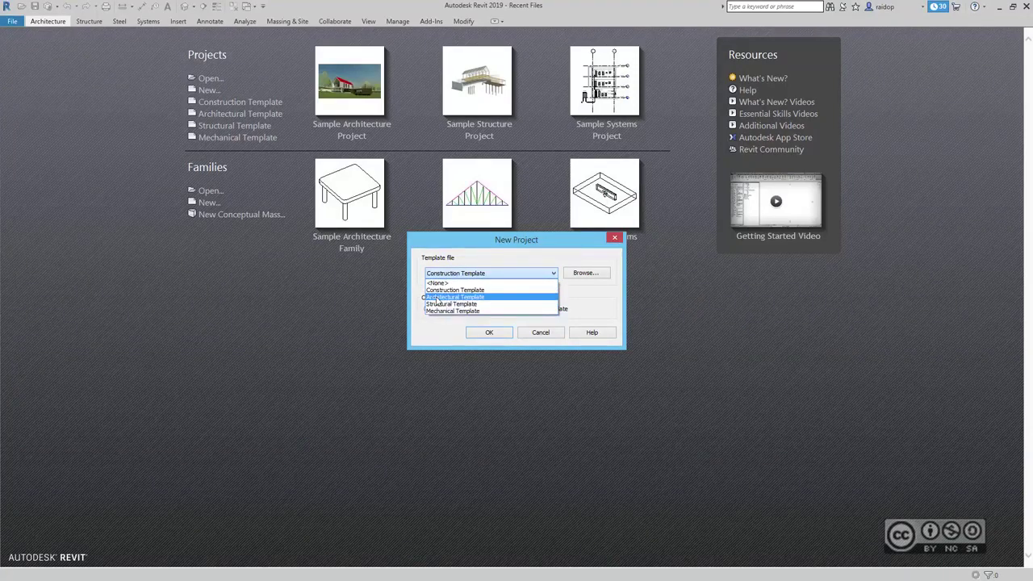
left_click(436, 296)
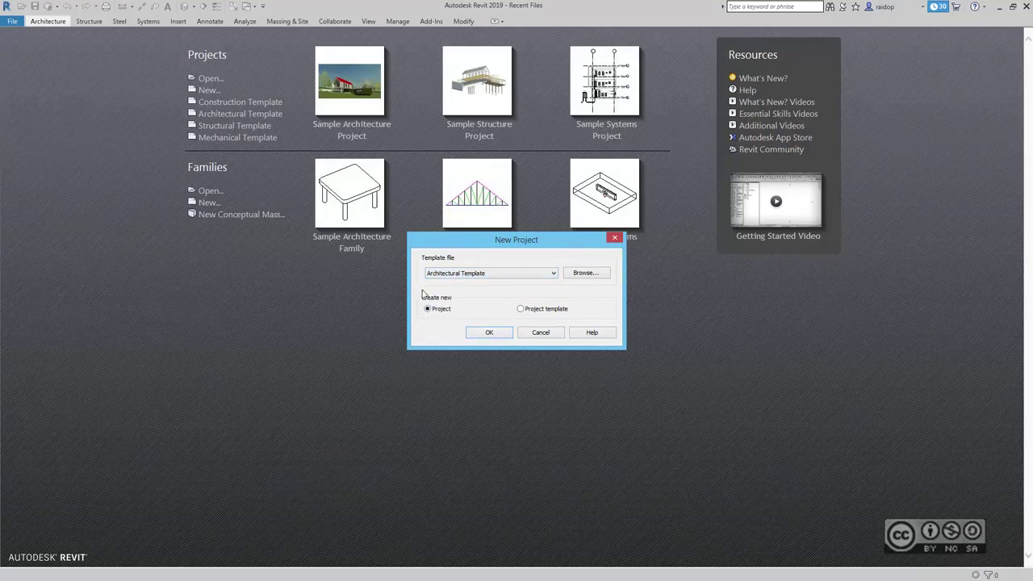
left_click(484, 333)
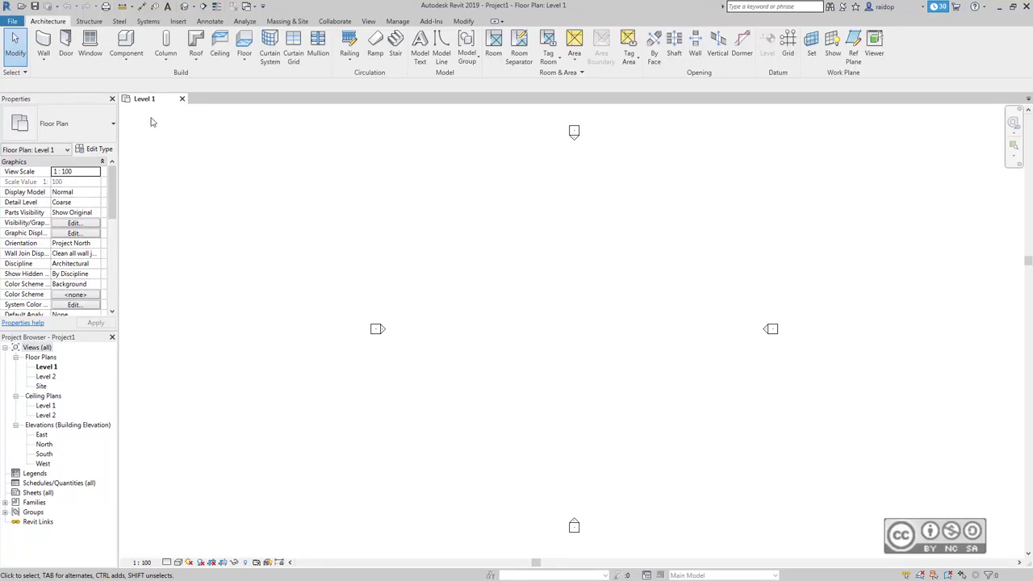
Draw four walls forming a closed 6000 by 5000 rectangle.
left_click(43, 44)
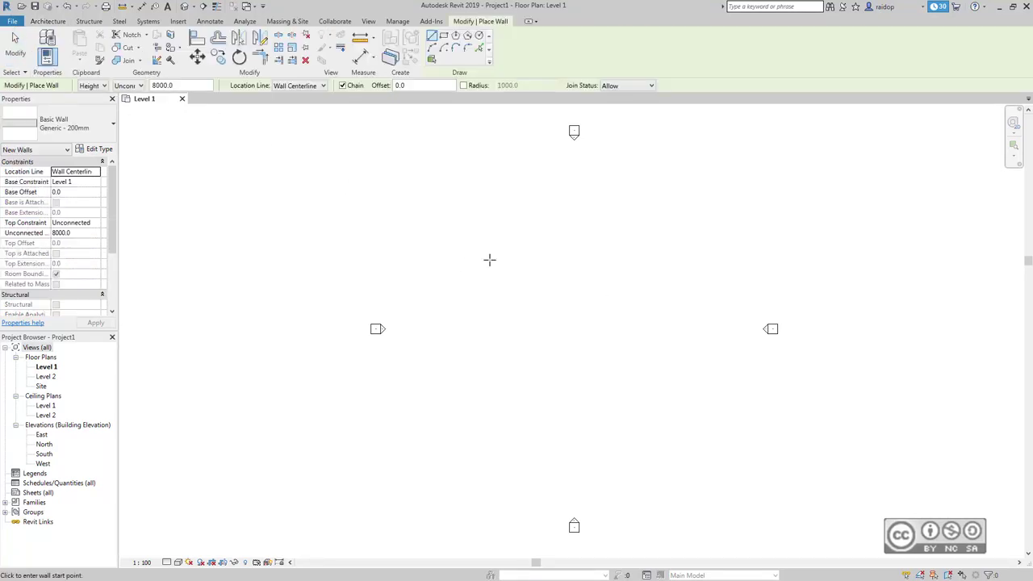
left_click(462, 260)
left_click(509, 260)
left_click(509, 299)
left_click(463, 299)
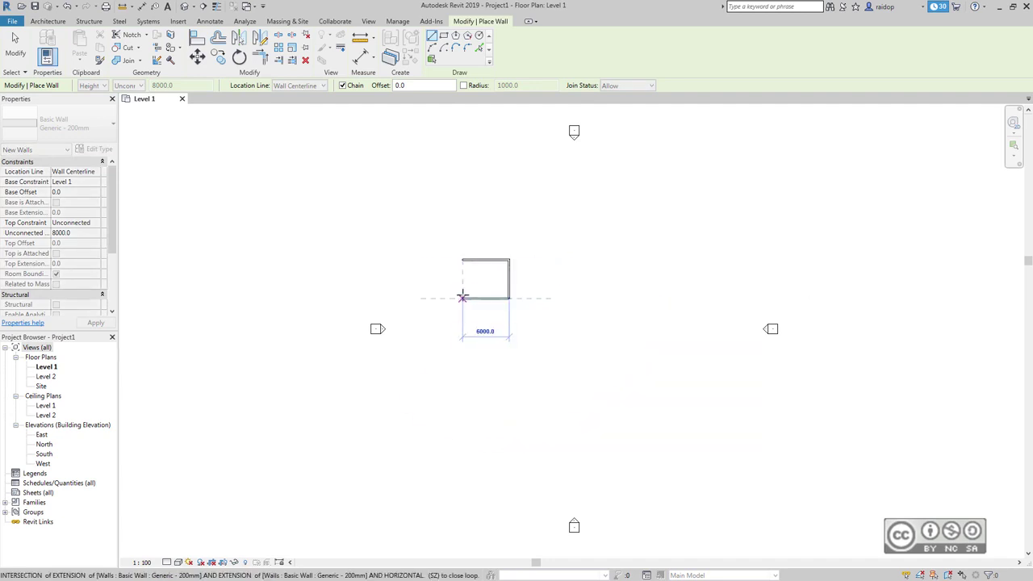
key("Escape")
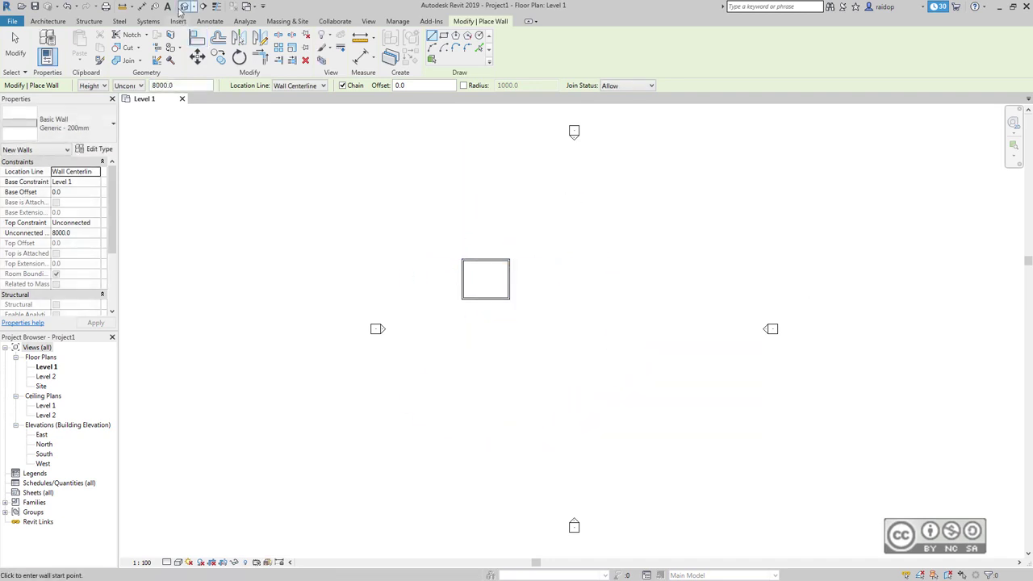
Open the default 3D view and Tab-select all four connected walls.
left_click(184, 6)
middle_click_drag(554, 228, 532, 274)
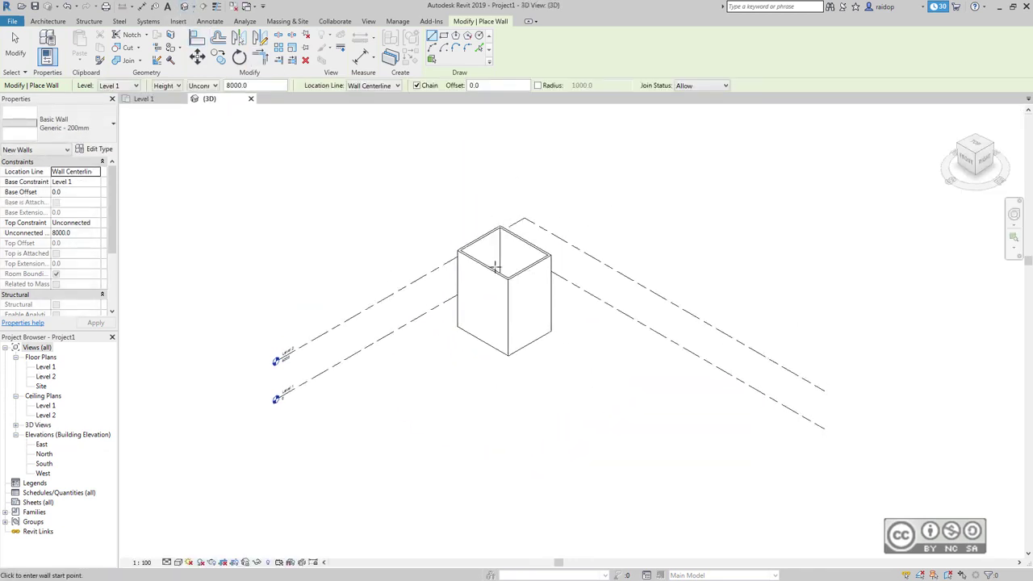
scroll(495, 268, "up", 2)
key("Escape")
key("Tab")
key("Tab")
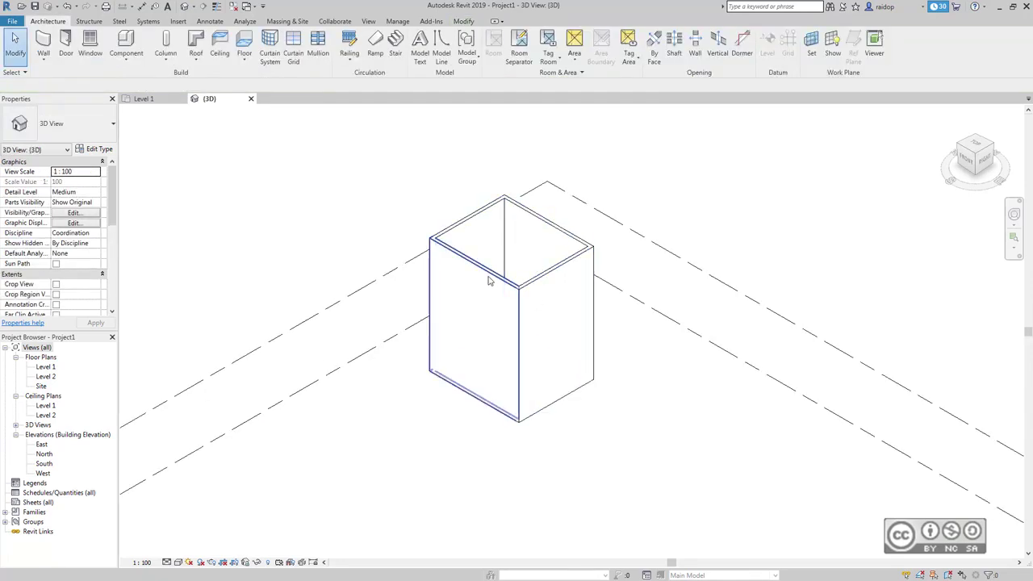
key("Tab")
left_click(488, 280)
middle_click_drag(403, 318, 513, 271)
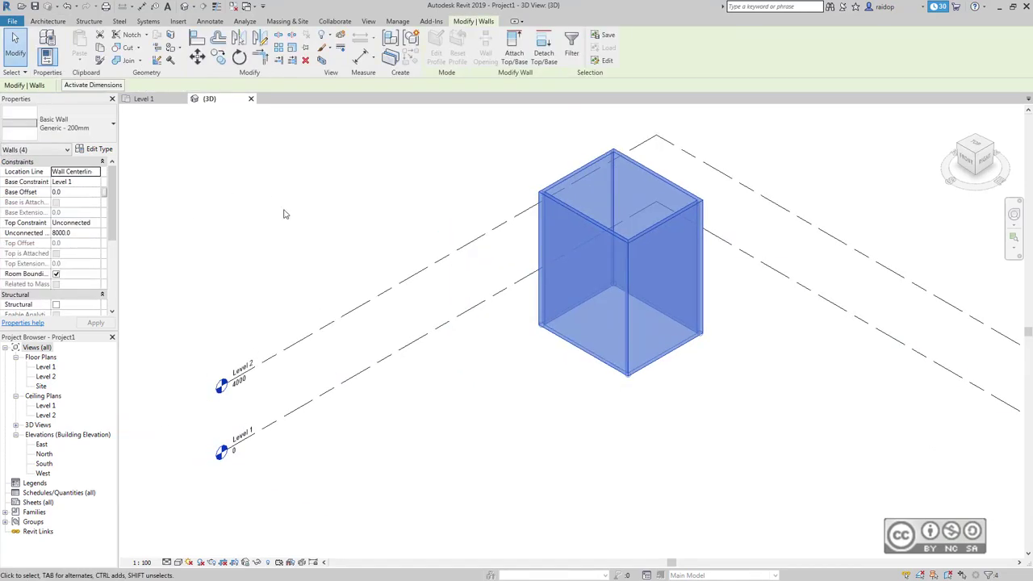
Set the walls' Top Constraint to Up to level: Level 2, then deselect them.
left_click(87, 224)
left_click(95, 223)
left_click(90, 251)
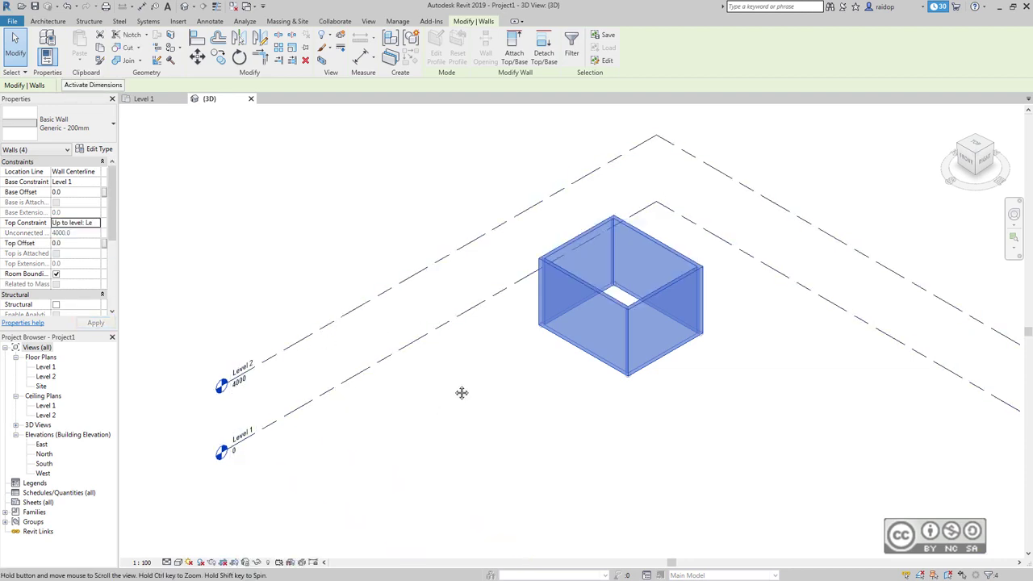
middle_click_drag(334, 390, 286, 395)
left_click(342, 179)
scroll(456, 379, "down", 3)
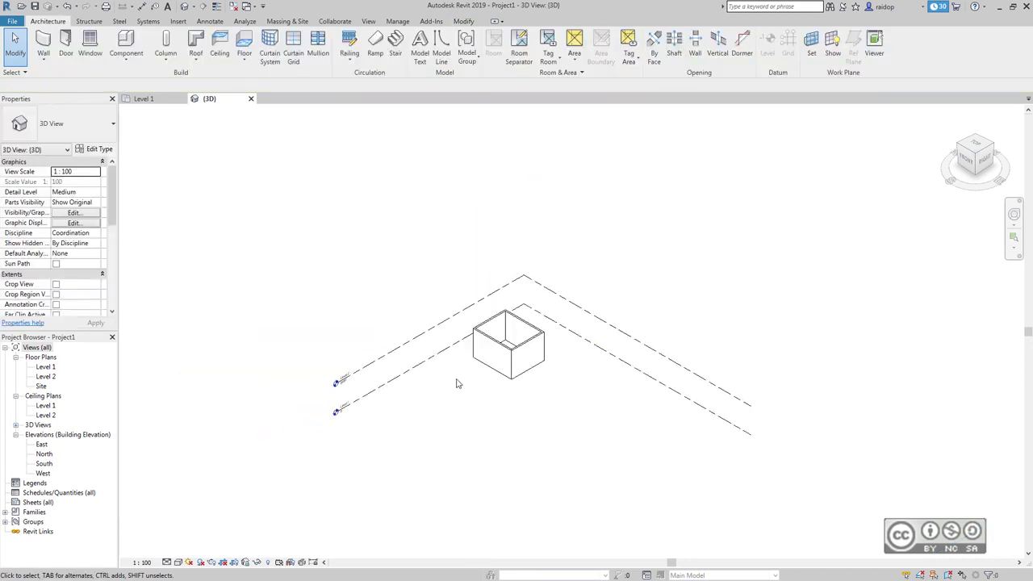
scroll(340, 395, "up", 3)
Lower Level 2's elevation to 3000 by editing its elevation label.
left_click(358, 369)
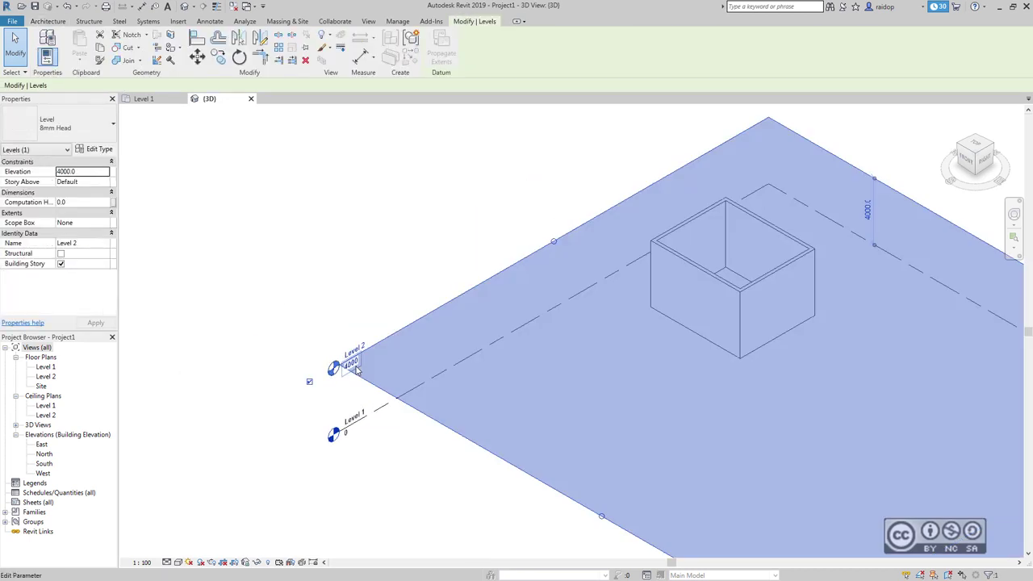
left_click(351, 364)
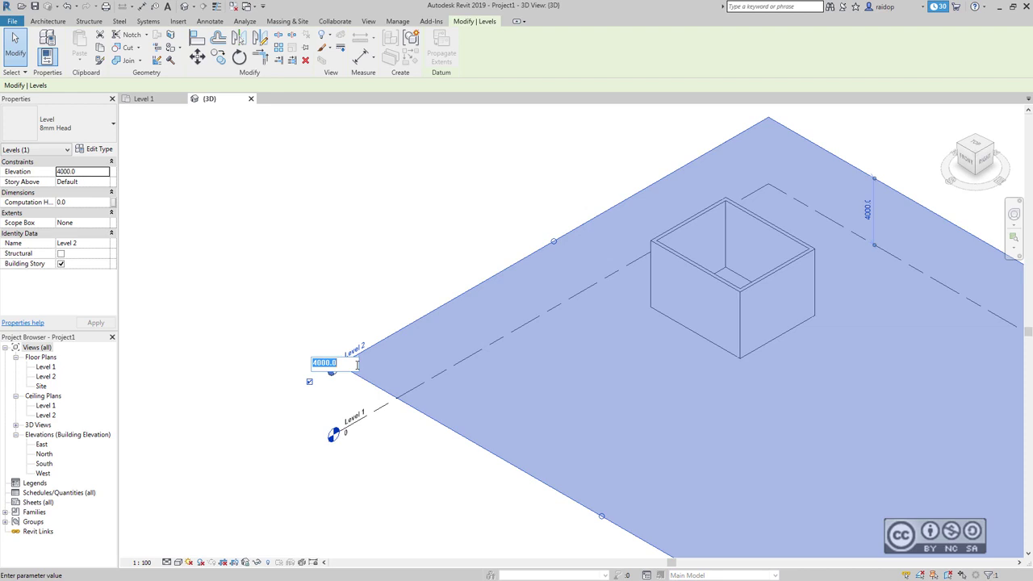
type("300")
key("Return")
left_click(644, 144)
middle_click_drag(573, 324, 526, 318)
middle_click_drag(574, 396, 569, 369)
scroll(588, 399, "down", 2)
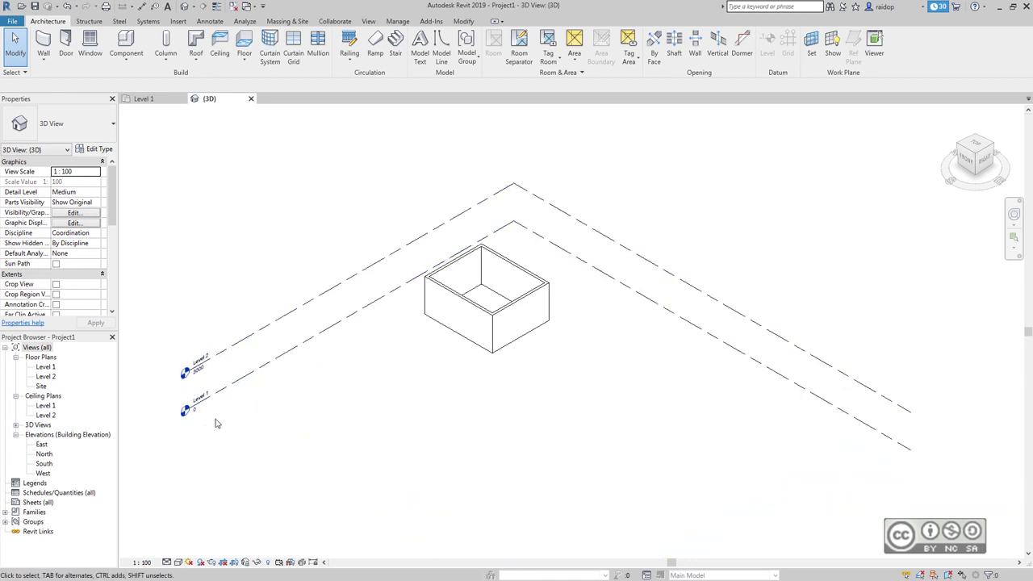
middle_click_drag(495, 350, 491, 312)
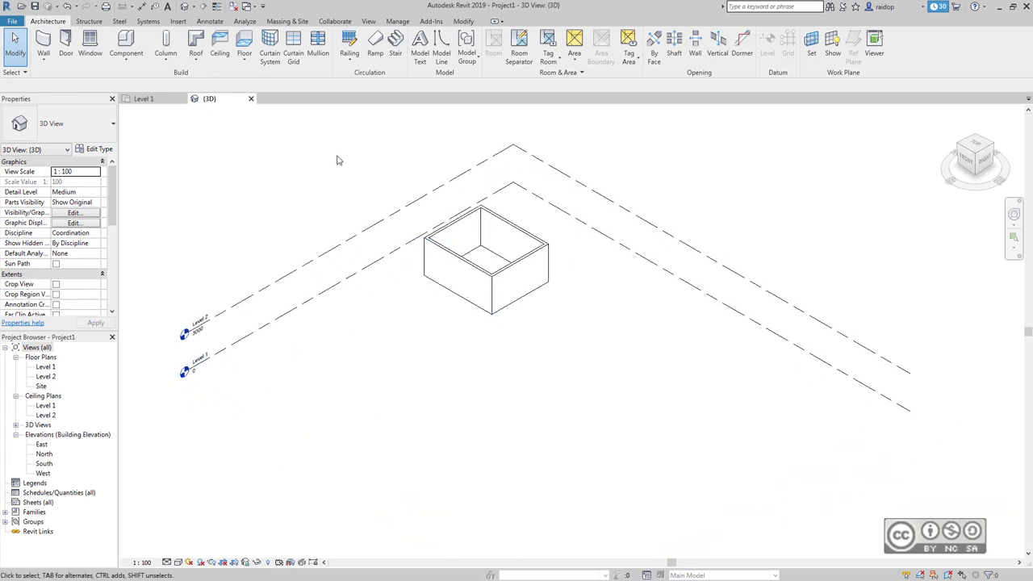
Close the 3D and Level 1 views, closing Project1 without saving changes.
left_click(250, 99)
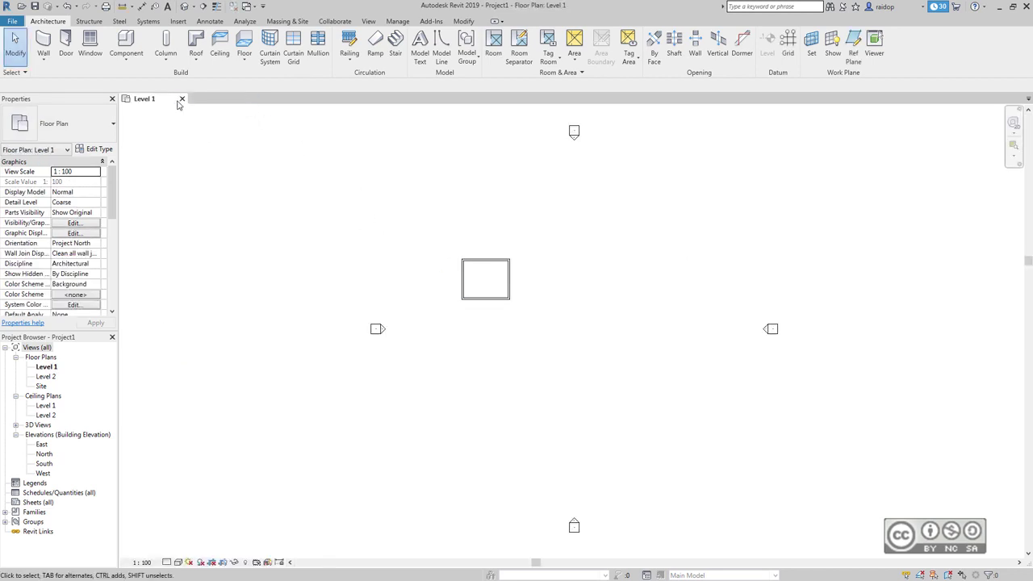
left_click(181, 99)
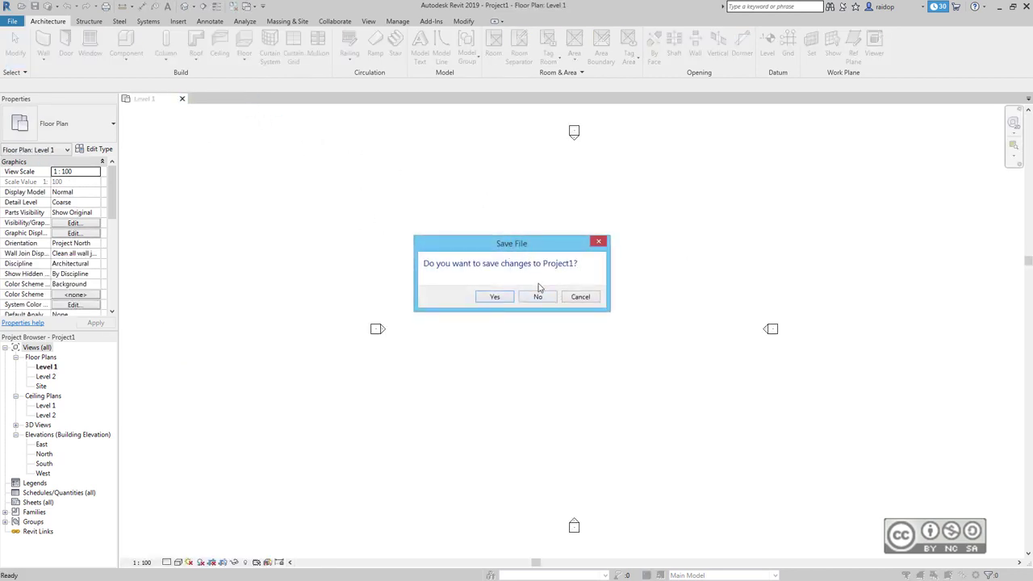
left_click(538, 297)
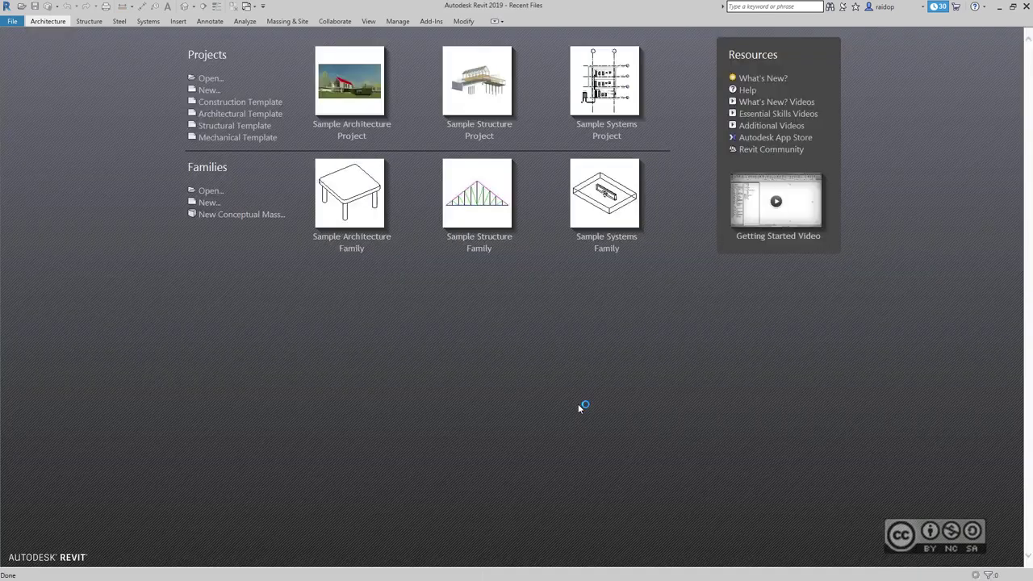